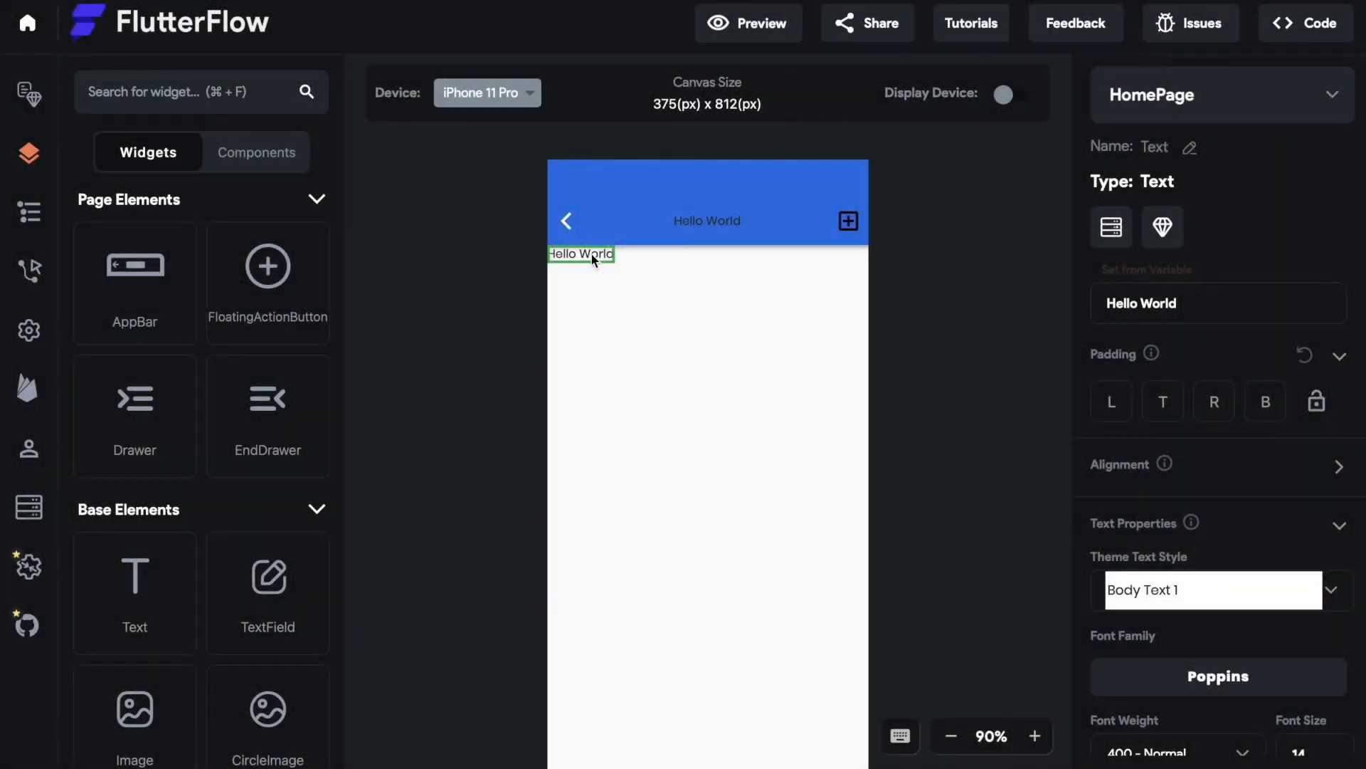
Step: Delete the existing Hello World text from the page body and place a new Text widget there
key("Delete")
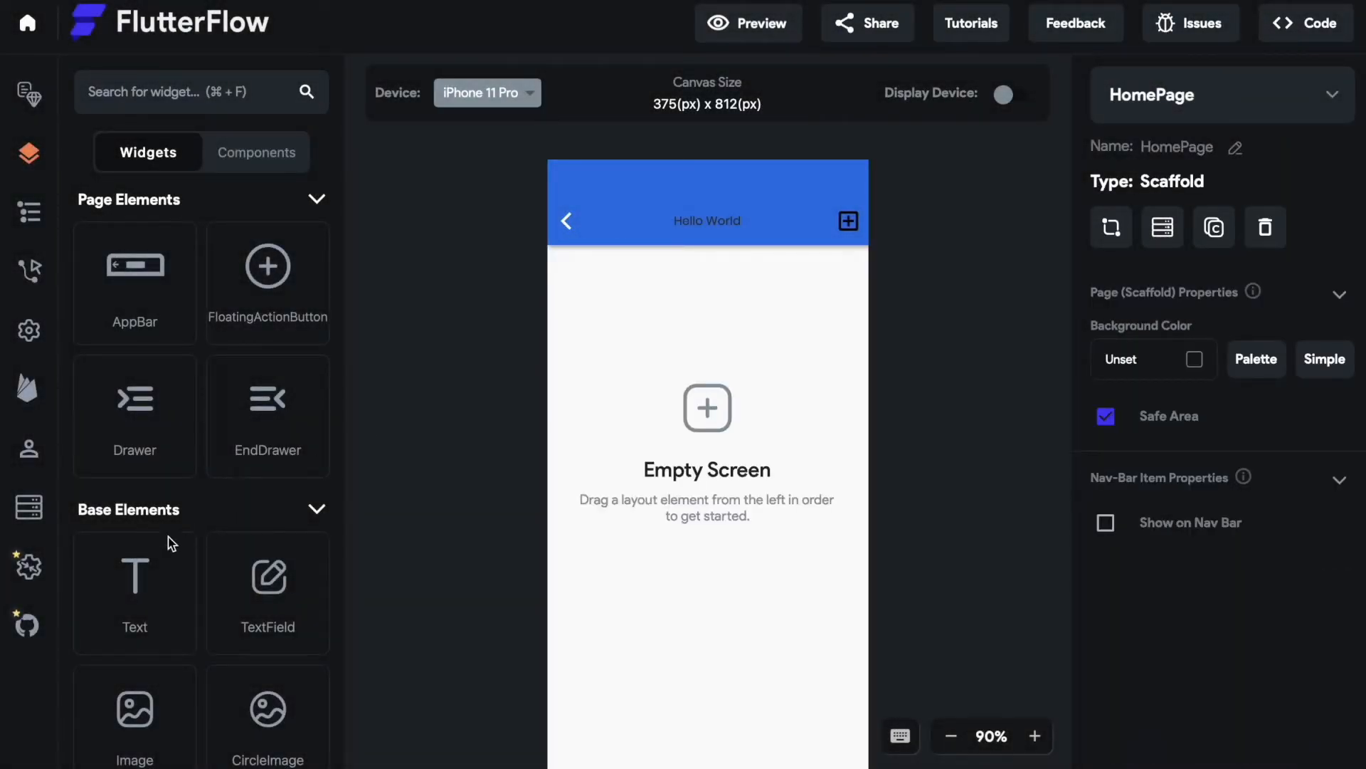
left_click_drag(130, 581, 740, 396)
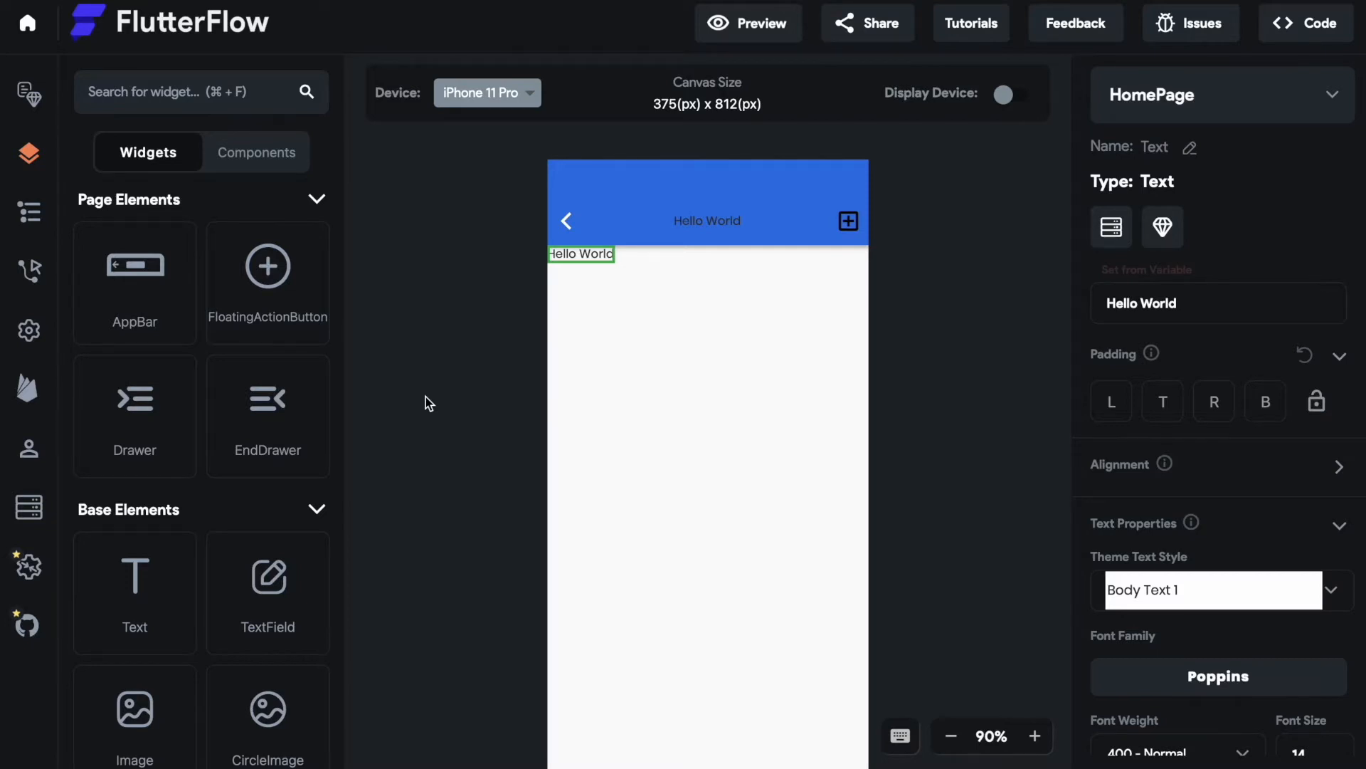
scroll(239, 517, "down", 4)
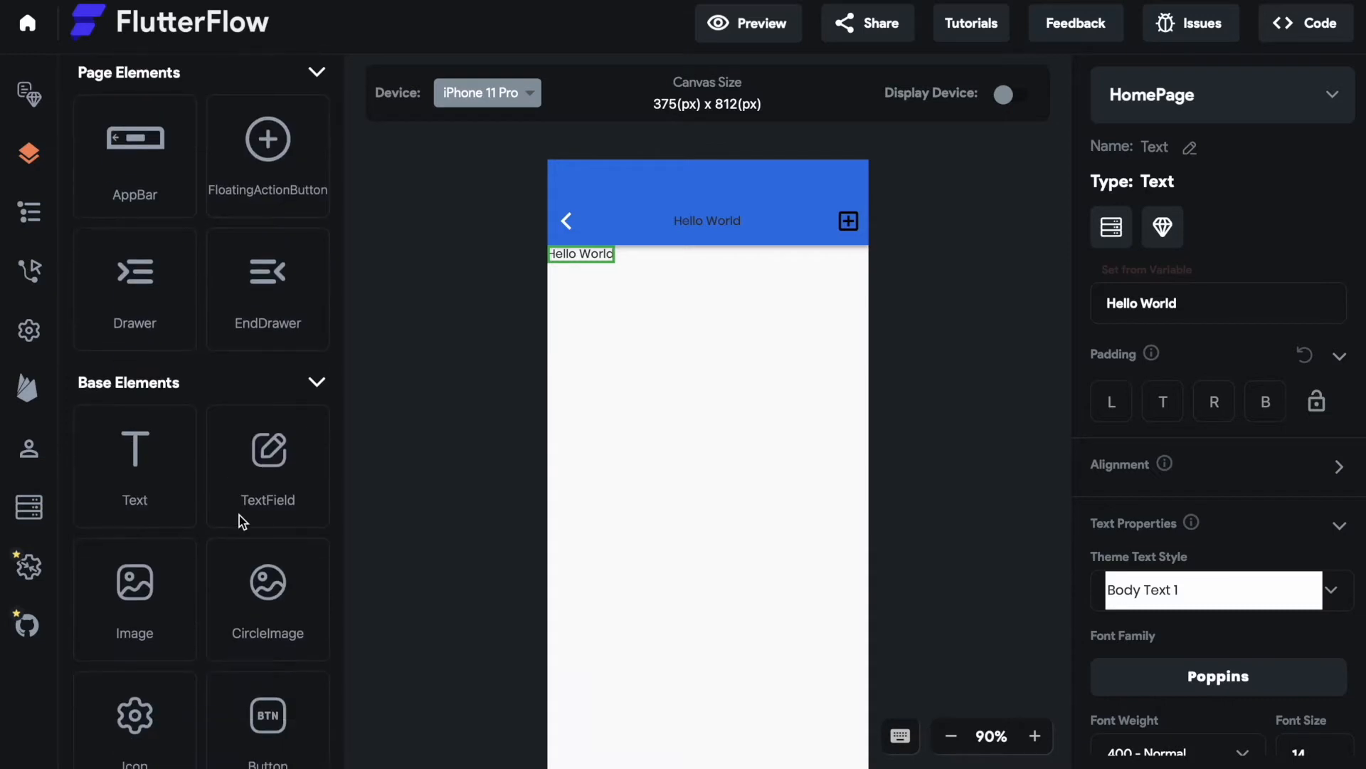
scroll(240, 515, "down", 3)
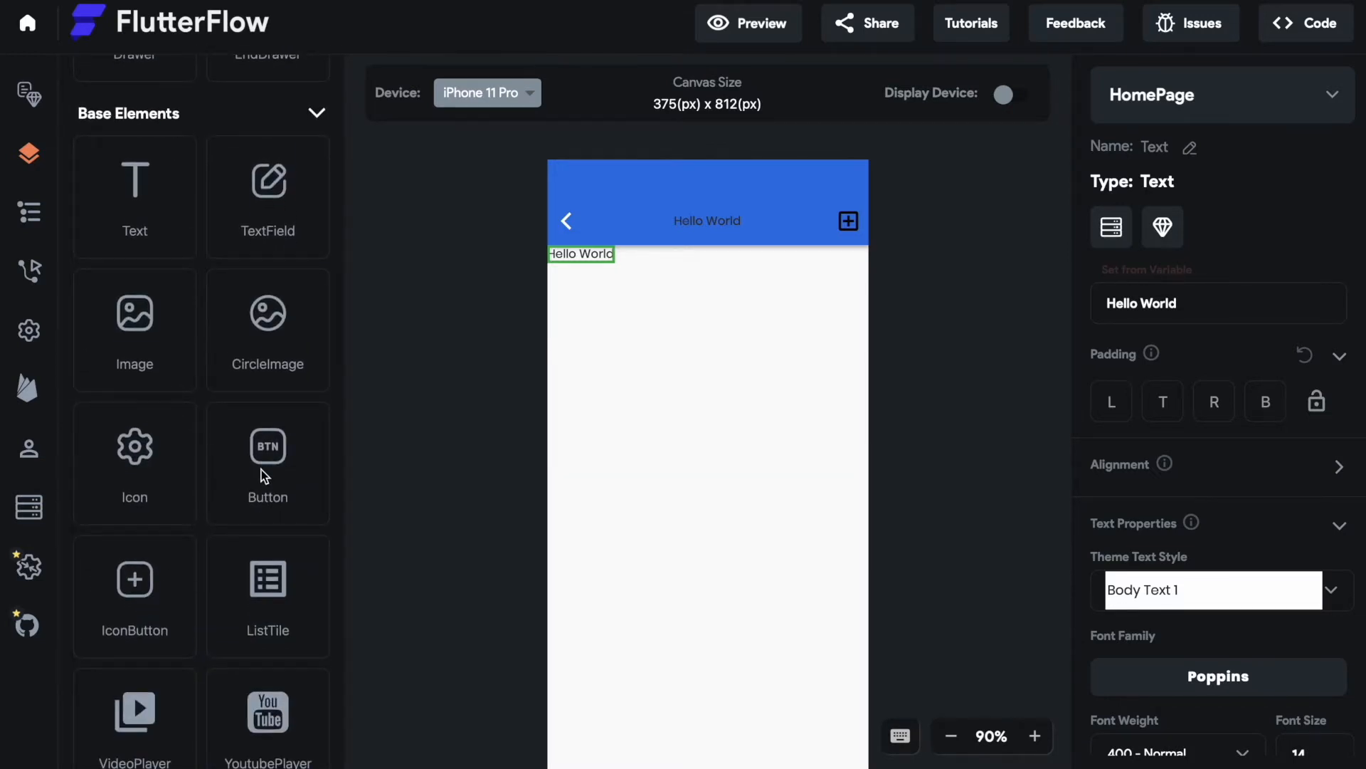
scroll(264, 475, "up", 10)
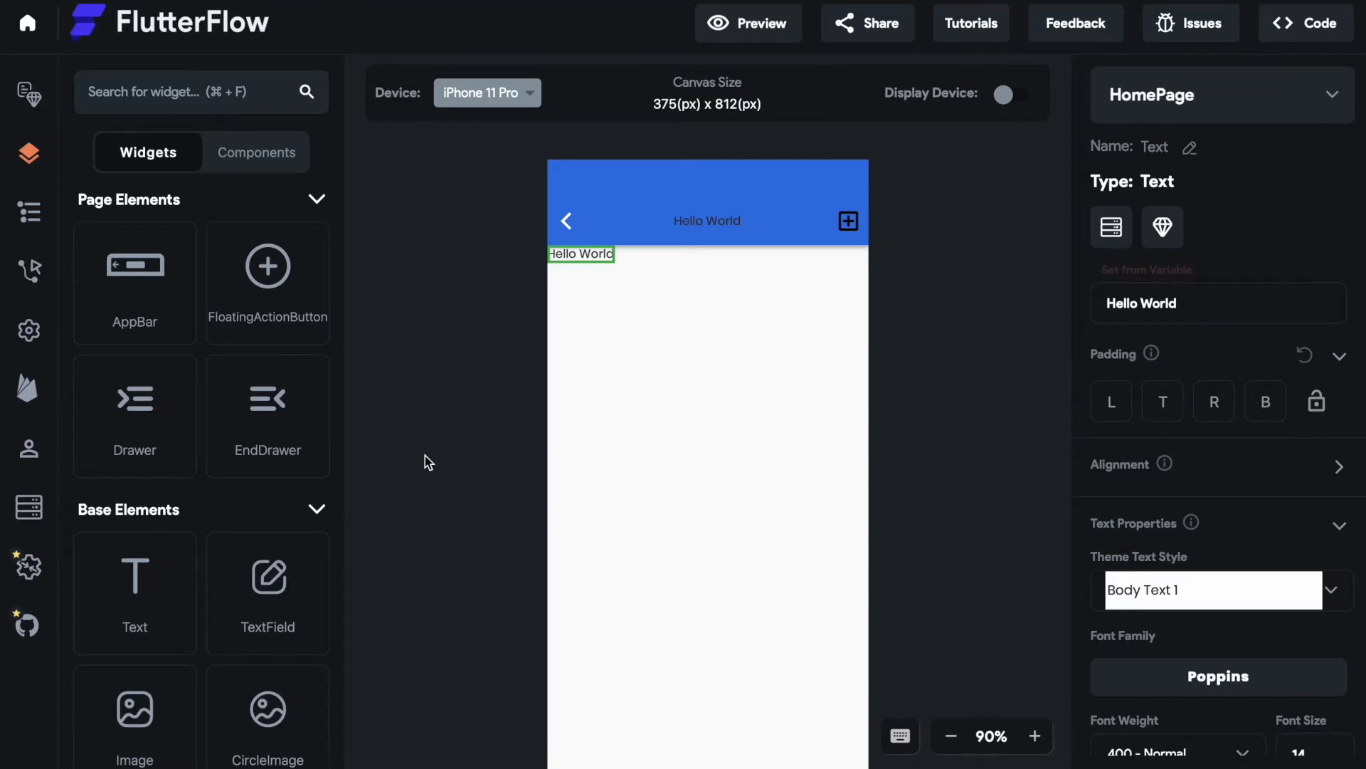
scroll(1199, 470, "down", 5)
scroll(1201, 478, "up", 2)
scroll(1201, 477, "up", 3)
Step: Try "Welcome!" and then "News!" as the content of the new Text widget
left_click(1143, 310)
left_click_drag(1197, 312, 1069, 309)
type("Welcome!")
left_click_drag(1169, 304, 1105, 304)
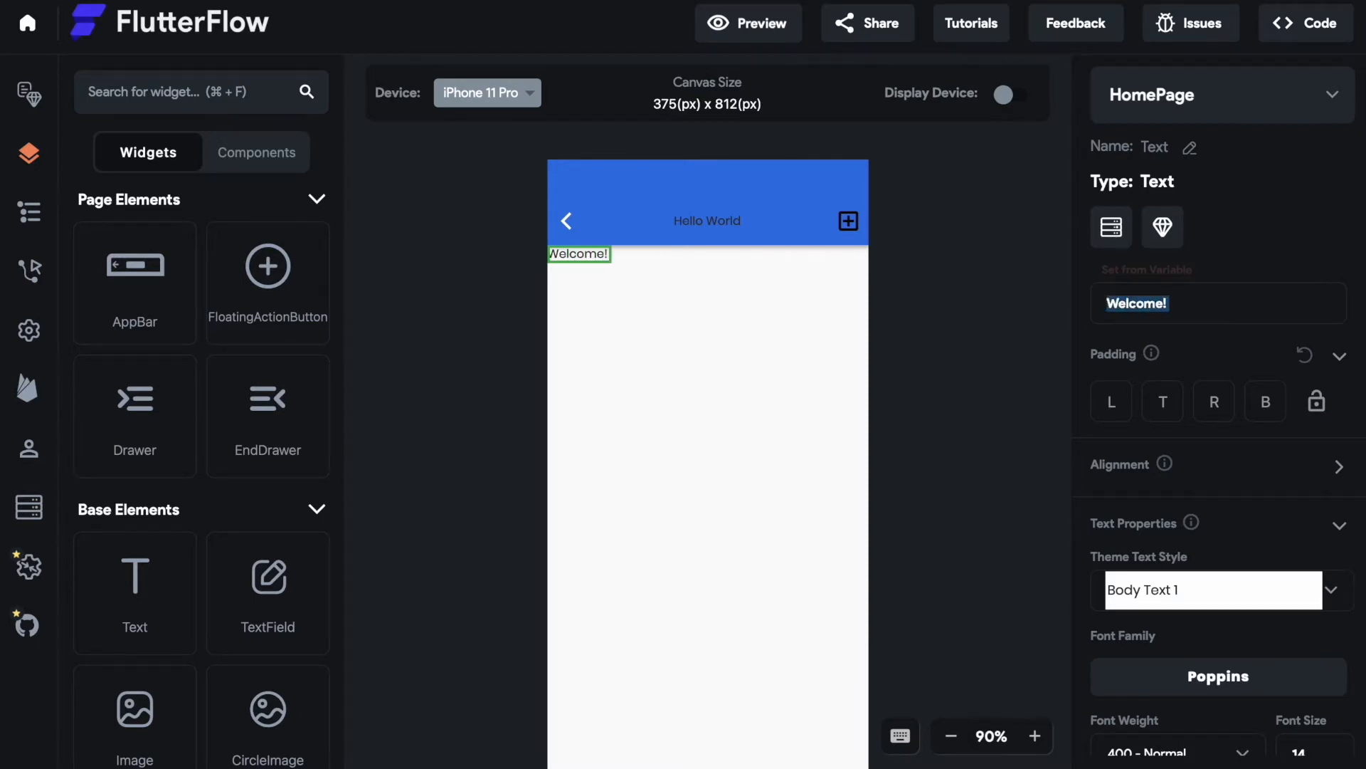
type("News!")
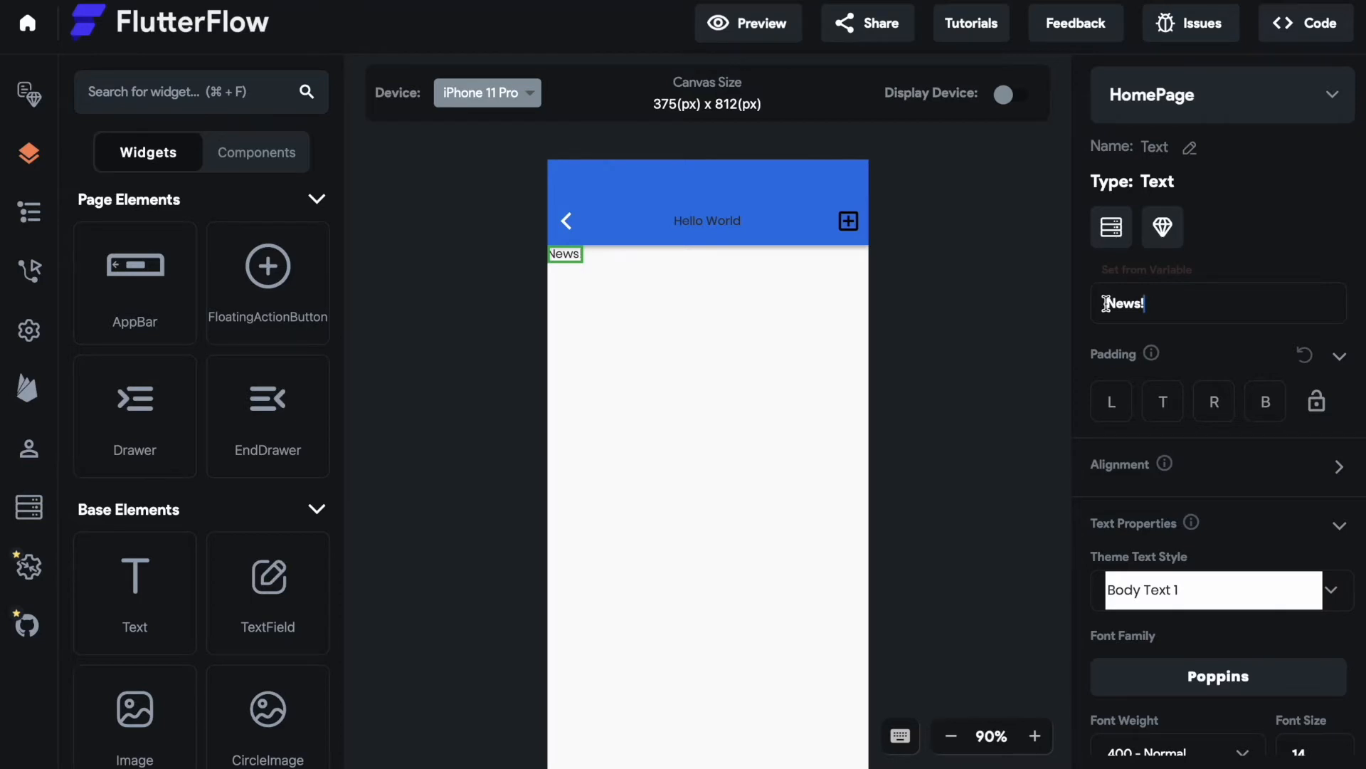
Step: Try "0101" as the Text widget's content and clear it again
left_click(1156, 305)
left_click_drag(1156, 305, 1104, 303)
type("0101")
key("BackSpace")
key("BackSpace")
key("BackSpace")
key("BackSpace")
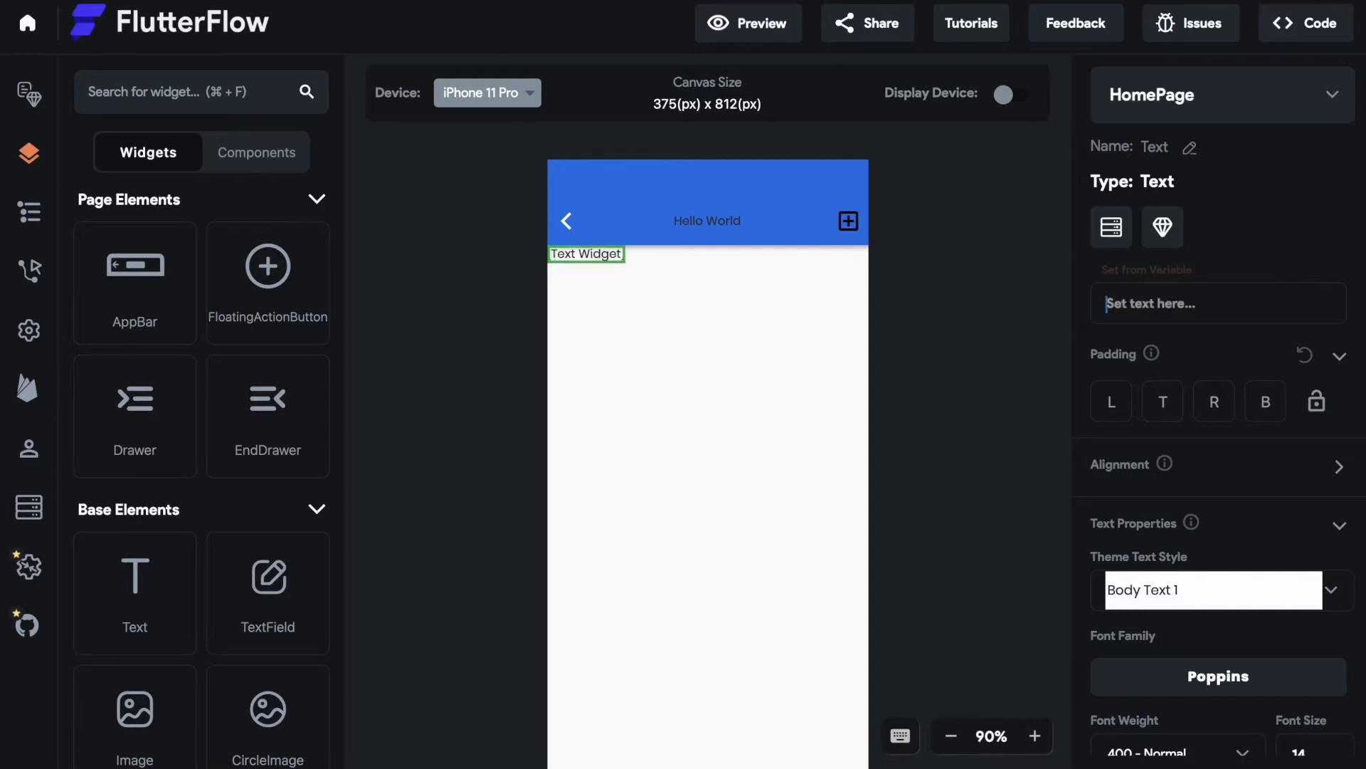
Step: Enter "Welcome!" as the Text widget's content
type("1")
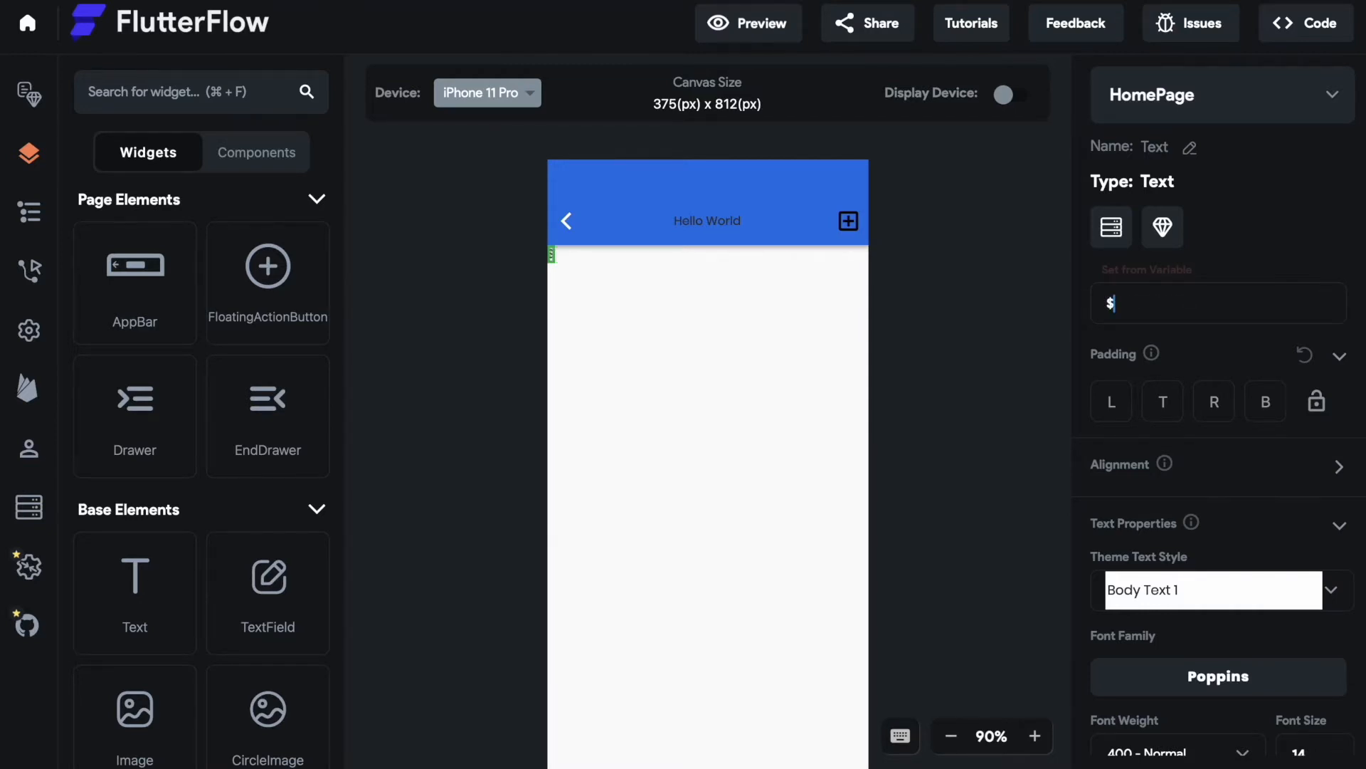
key("BackSpace")
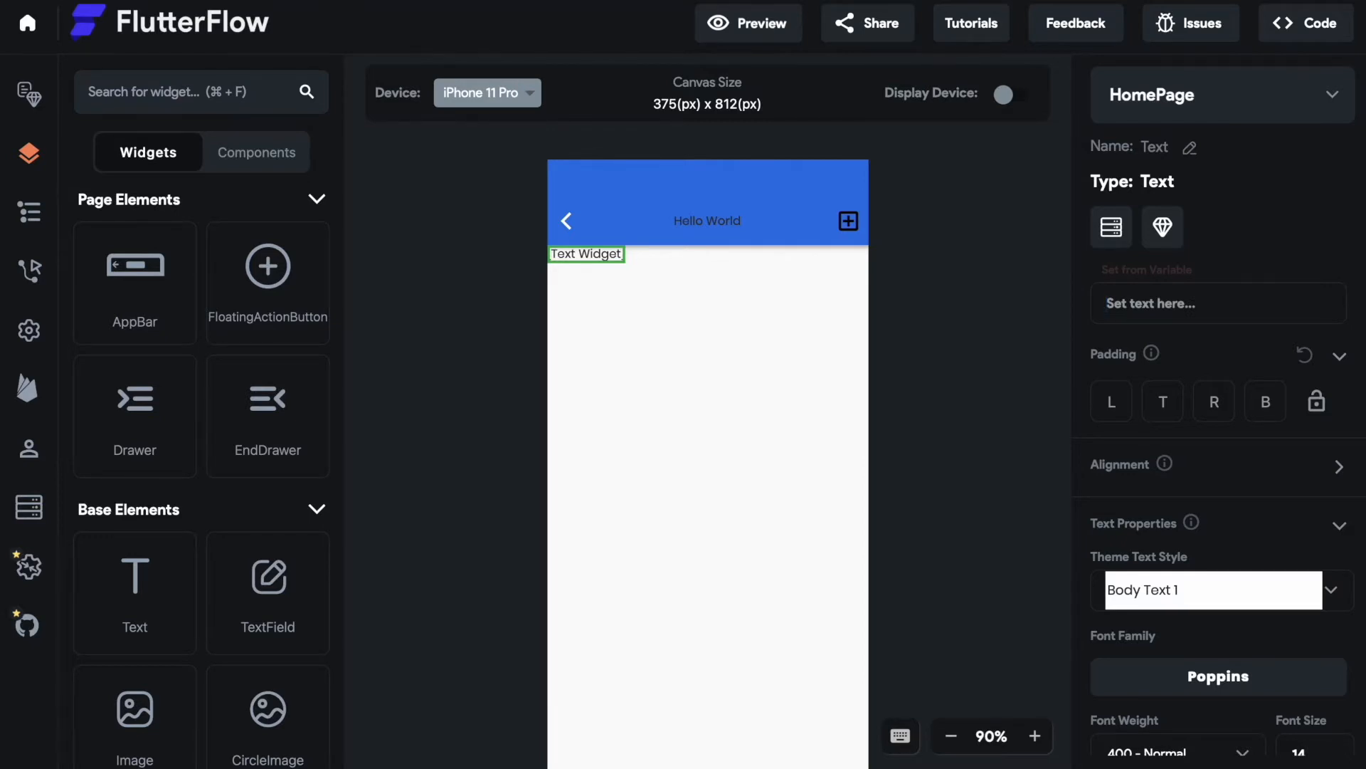
type("Welcome!")
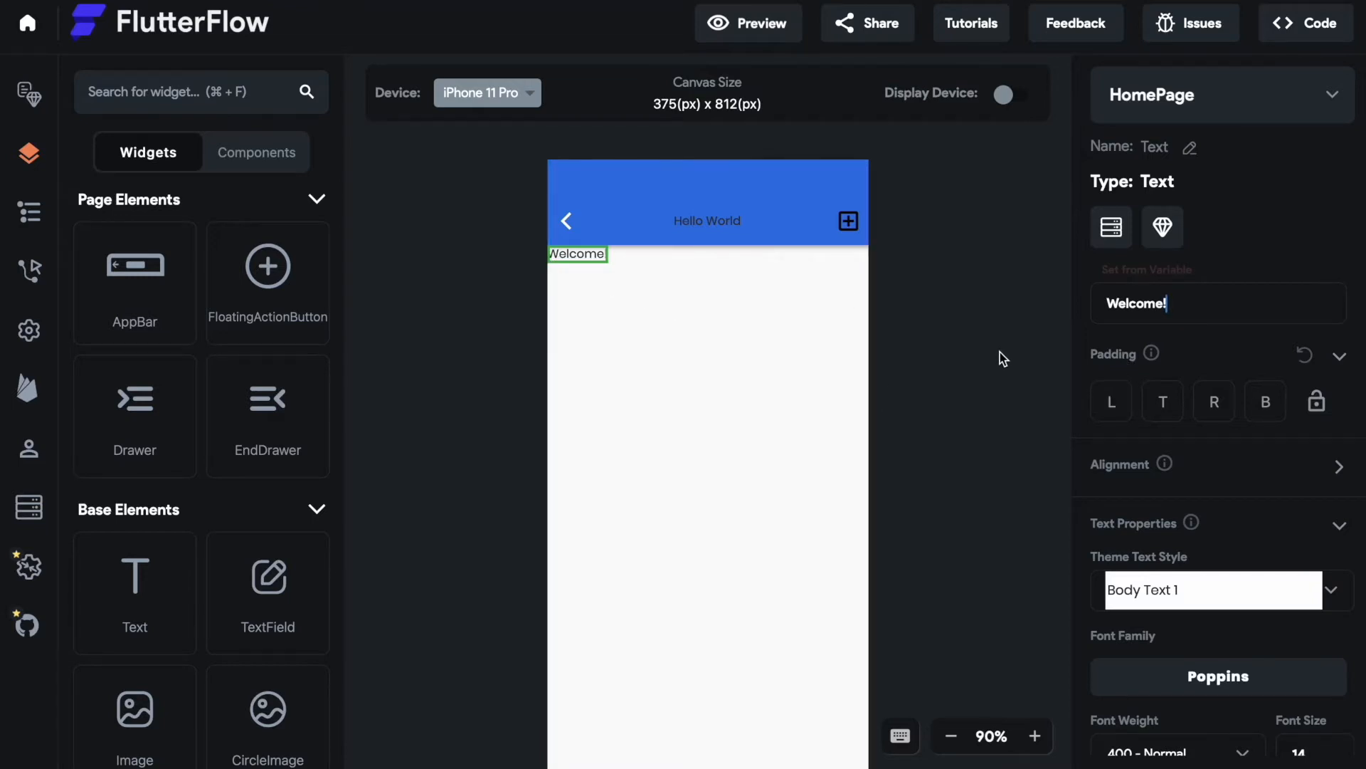
Step: Set the Welcome! text's left, right, bottom and top padding to 10 each
left_click(1118, 400)
type("10")
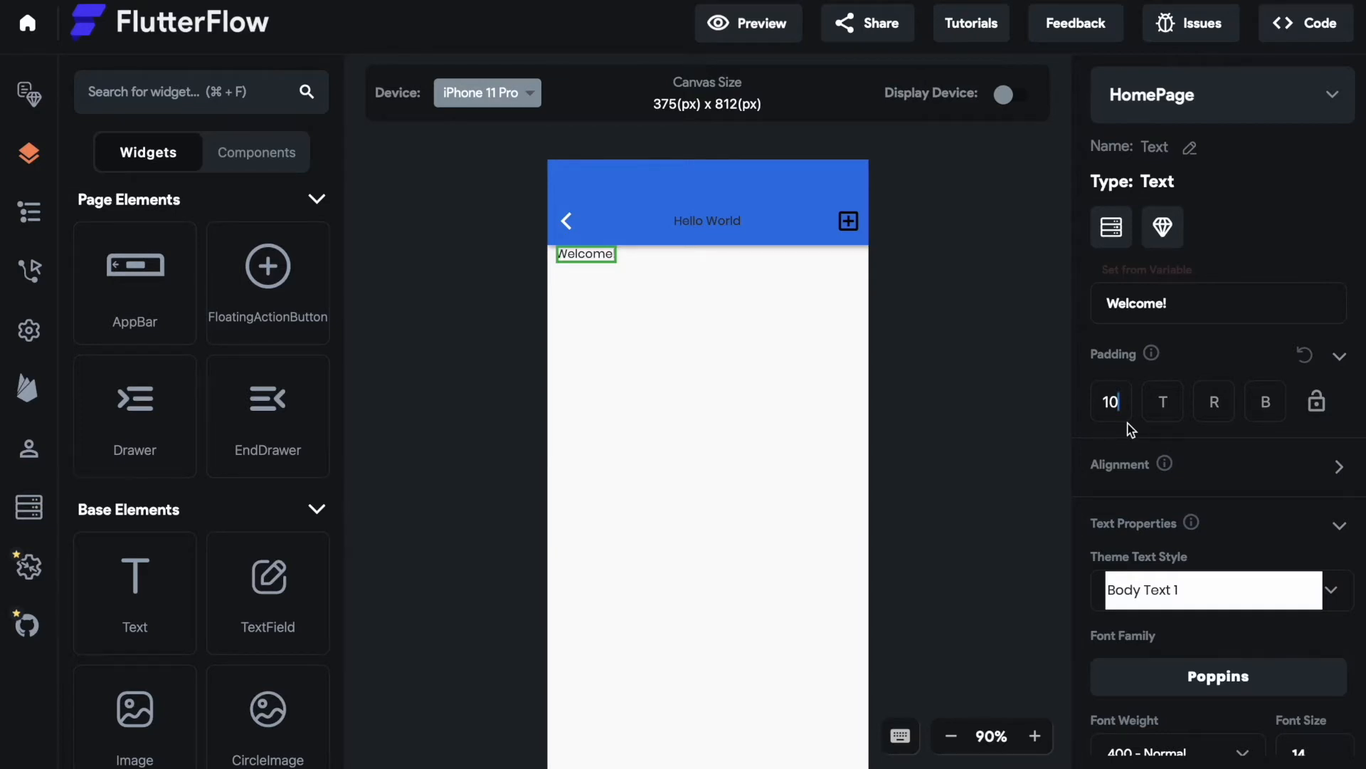
left_click(1217, 402)
type("10")
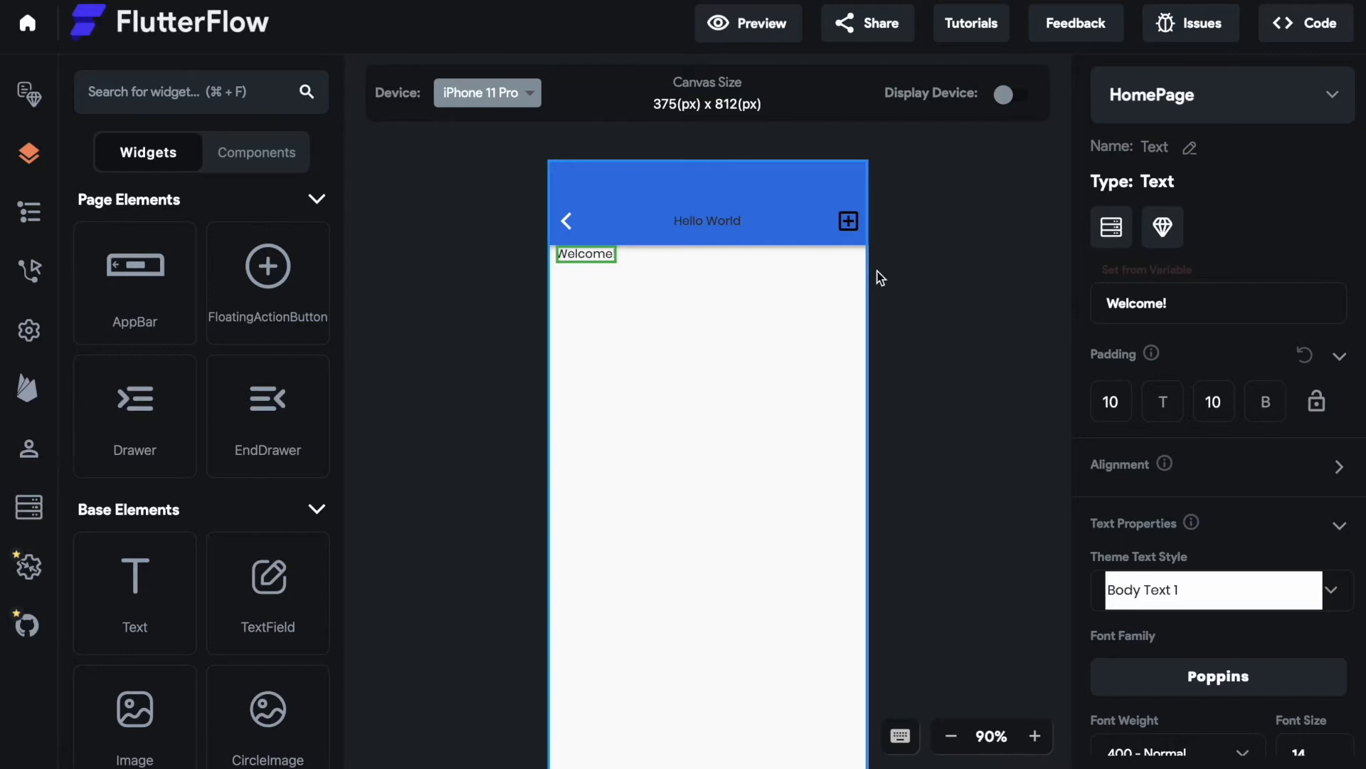
left_click(1278, 402)
type("10")
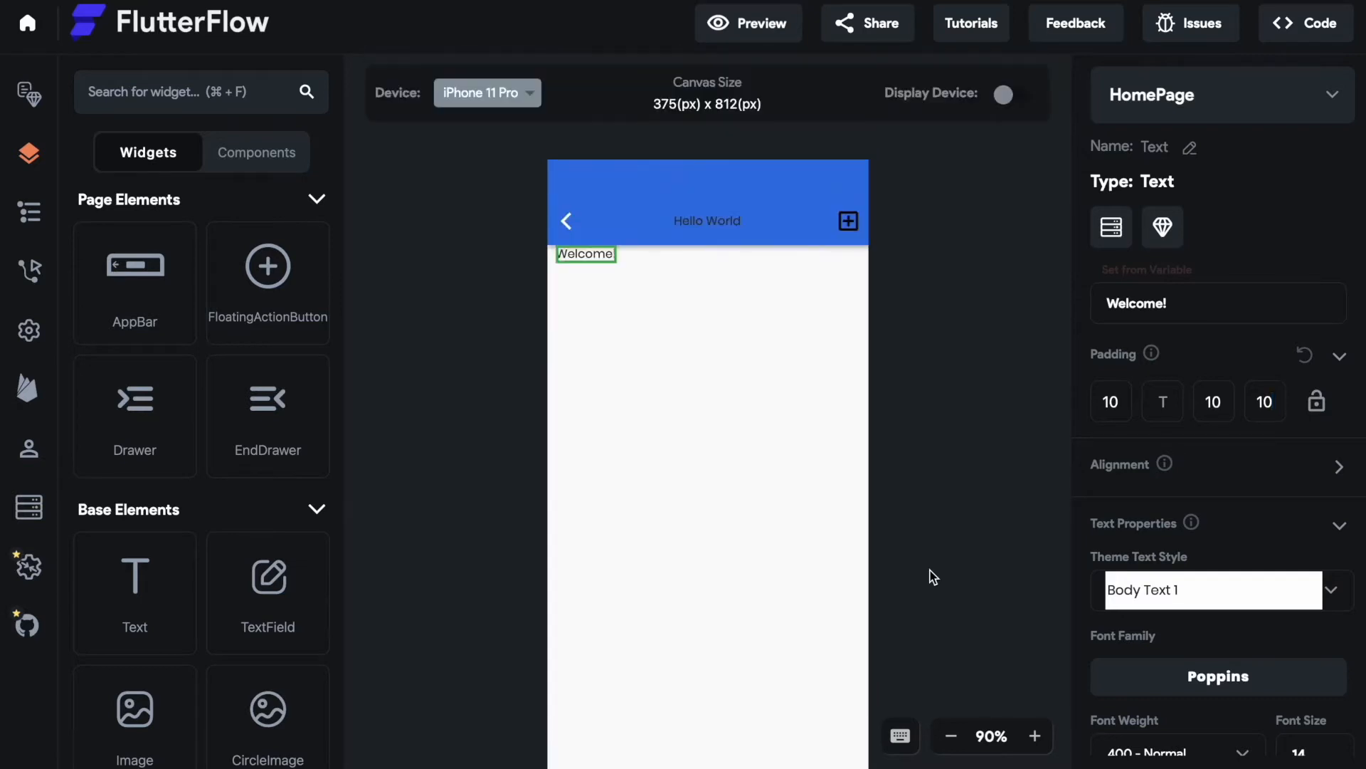
left_click(1175, 399)
type("10")
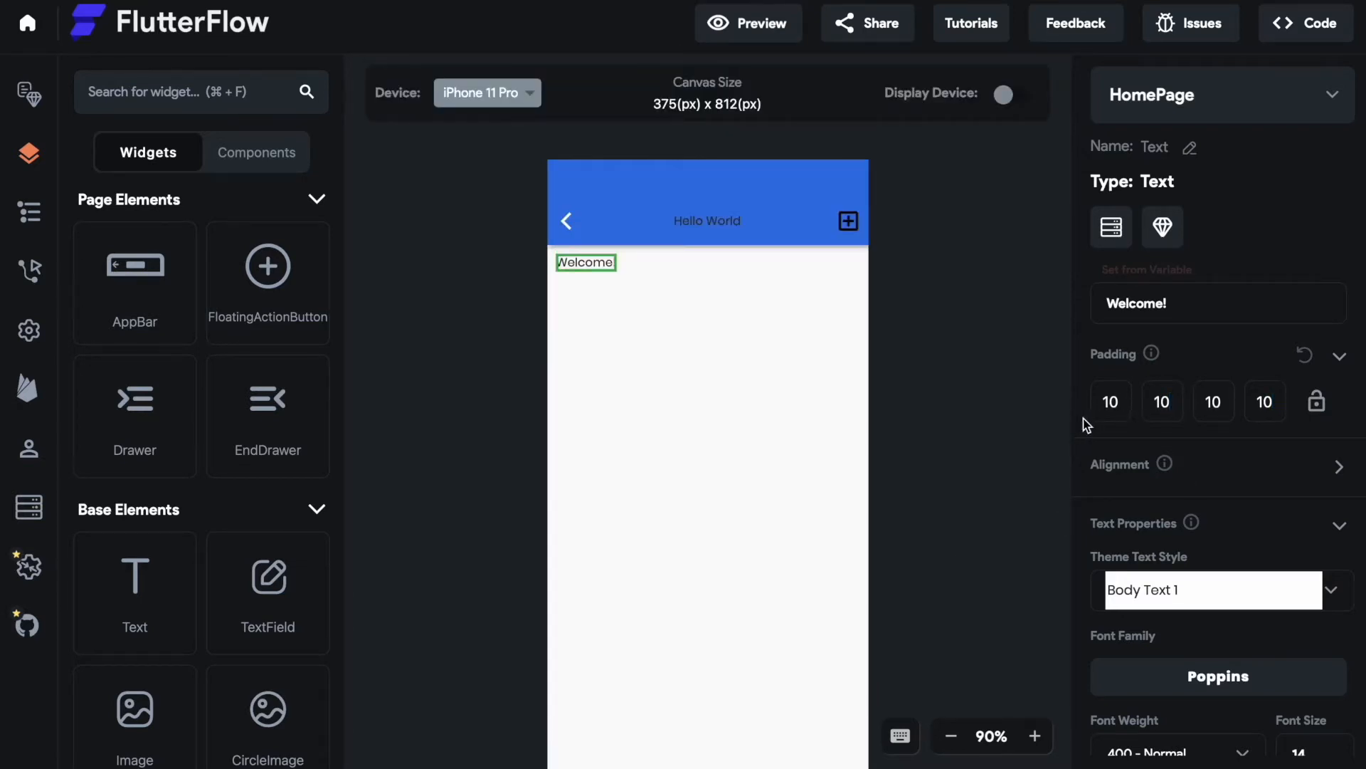
Step: Lock the Welcome! text's padding sides together and set them all to 15
left_click(1317, 404)
left_click(1123, 399)
key("BackSpace")
type("5")
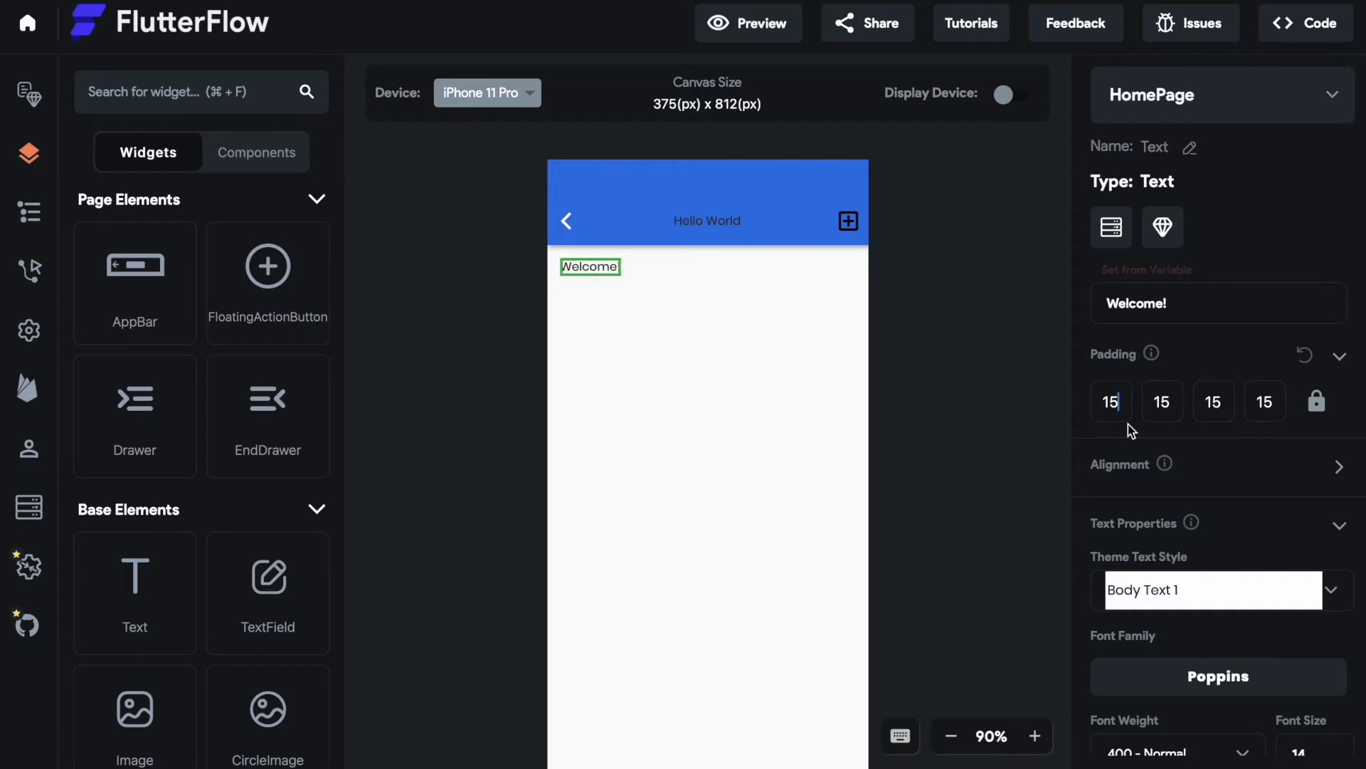
Step: Unlock the padding sides, try a left padding of 10, restore it to 15 and lock the sides again
left_click(1309, 408)
left_click(1127, 398)
key("BackSpace")
type("0")
key("BackSpace")
type("5")
left_click(1317, 401)
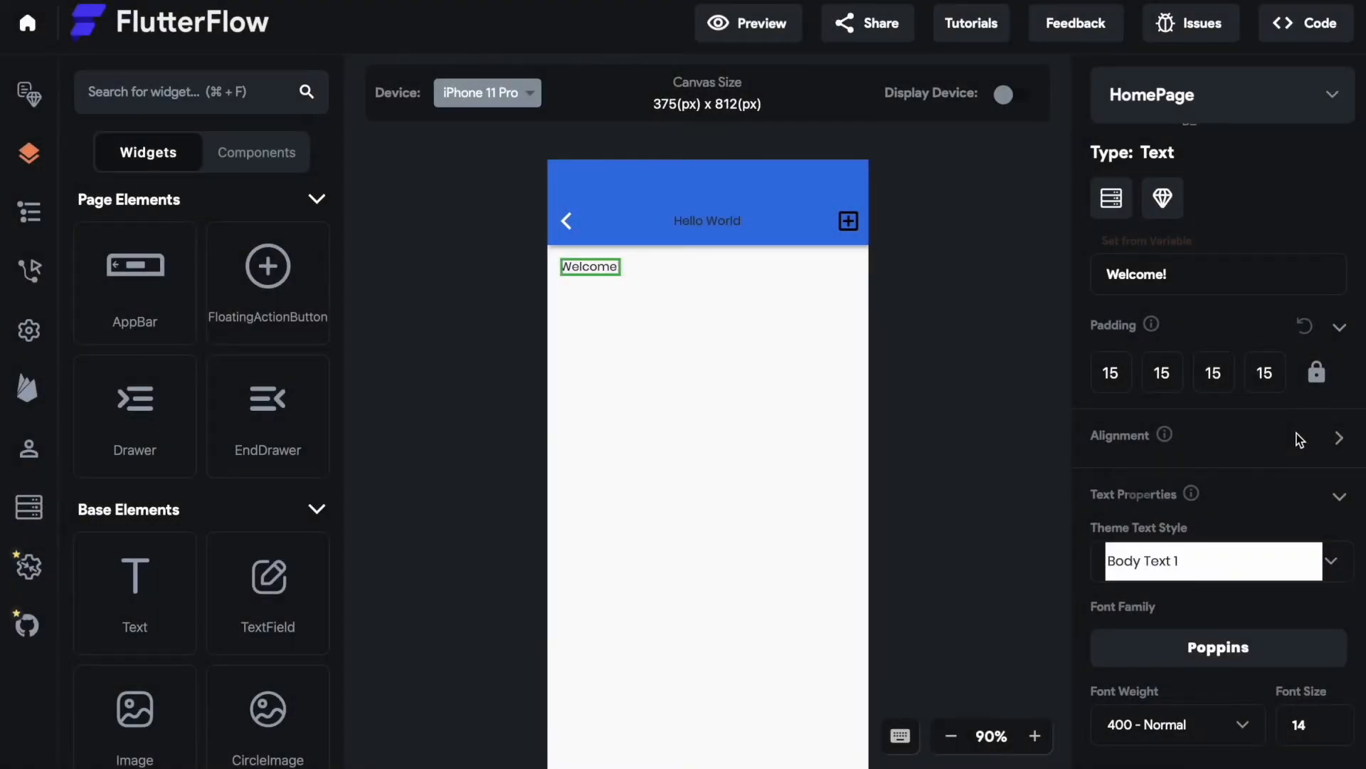
Step: Set the Welcome! text's horizontal alignment to 0
left_click(1334, 444)
scroll(1194, 454, "down", 1)
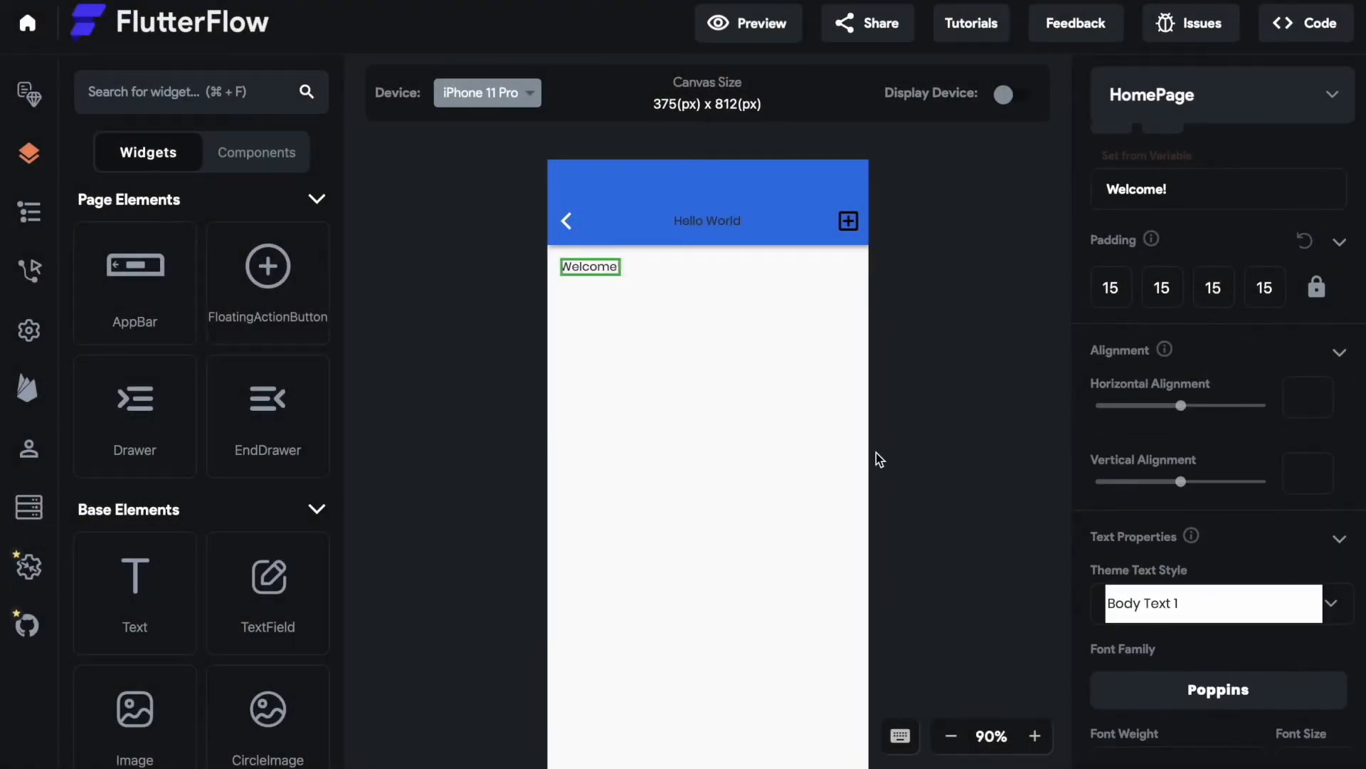
scroll(876, 395, "down", 2)
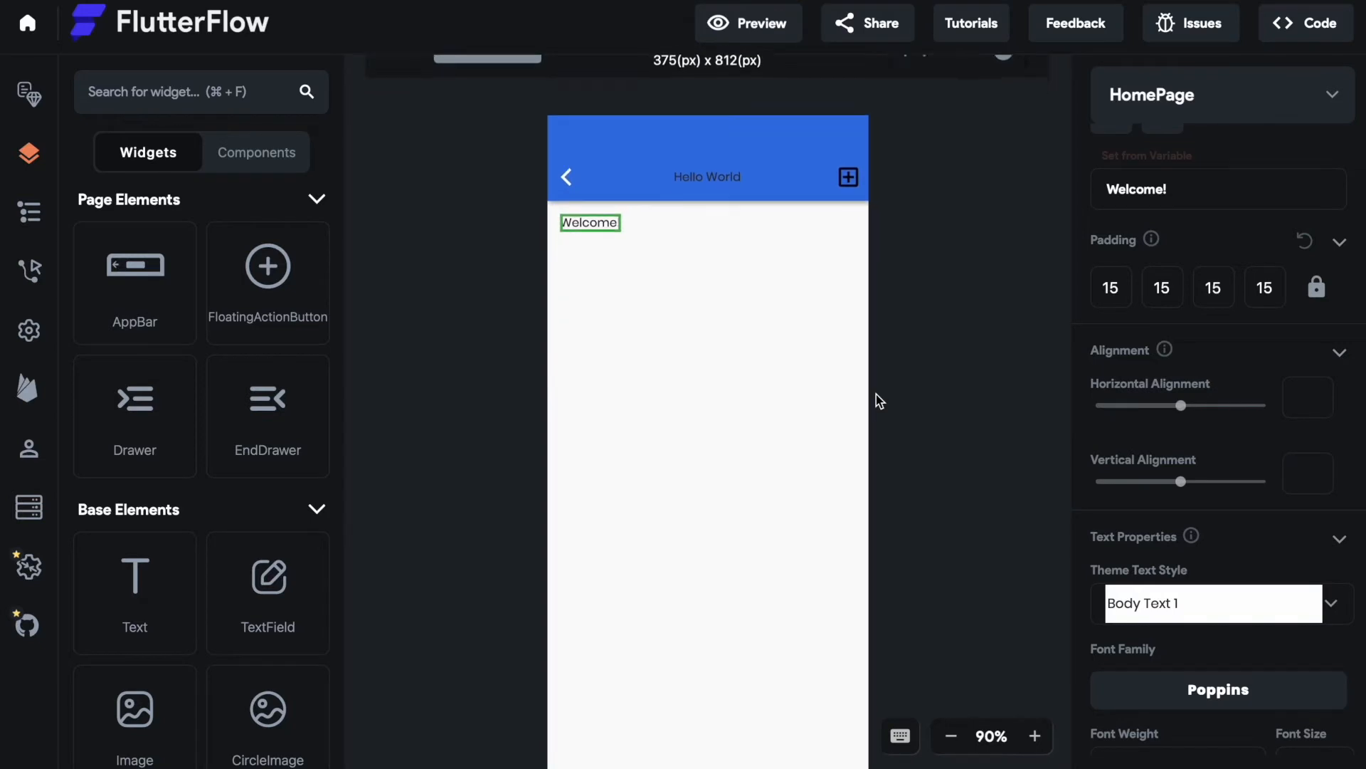
scroll(877, 395, "up", 2)
scroll(877, 394, "down", 1)
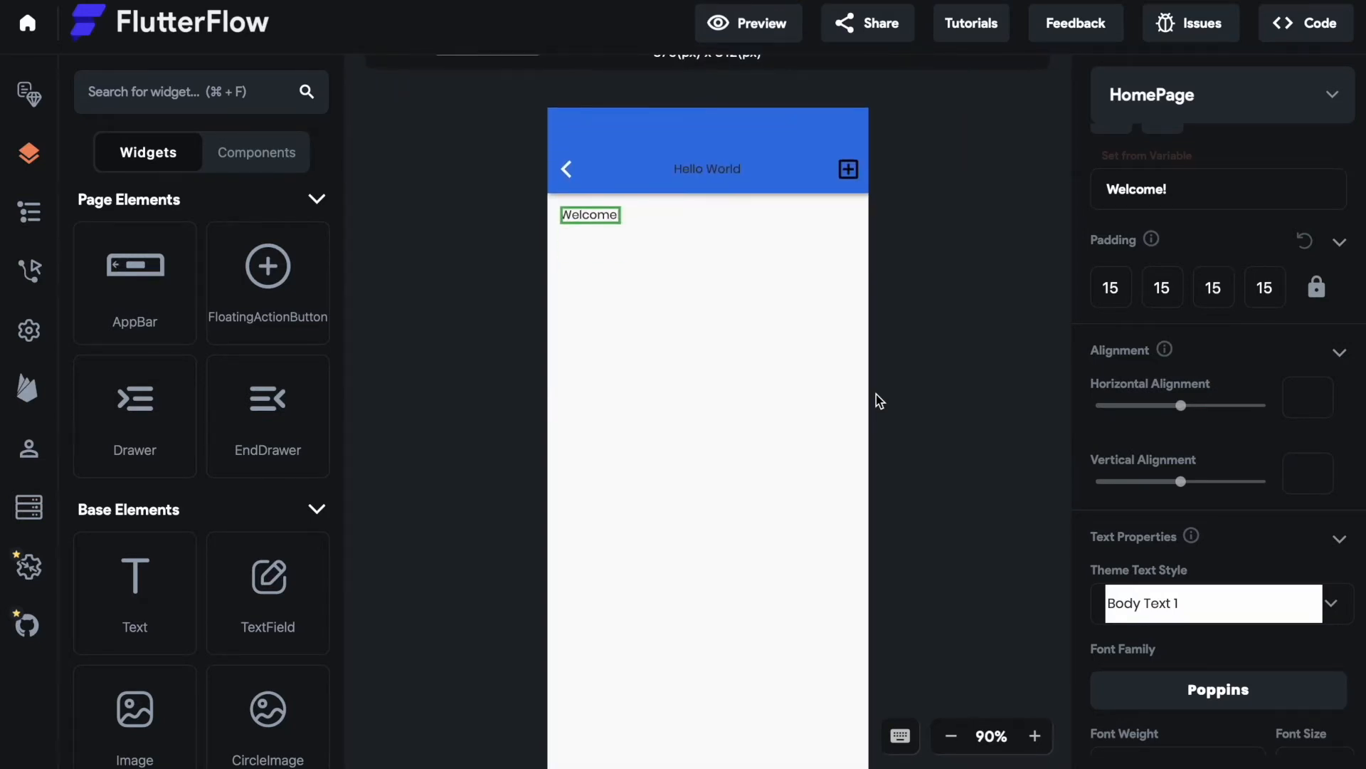
left_click(1180, 406)
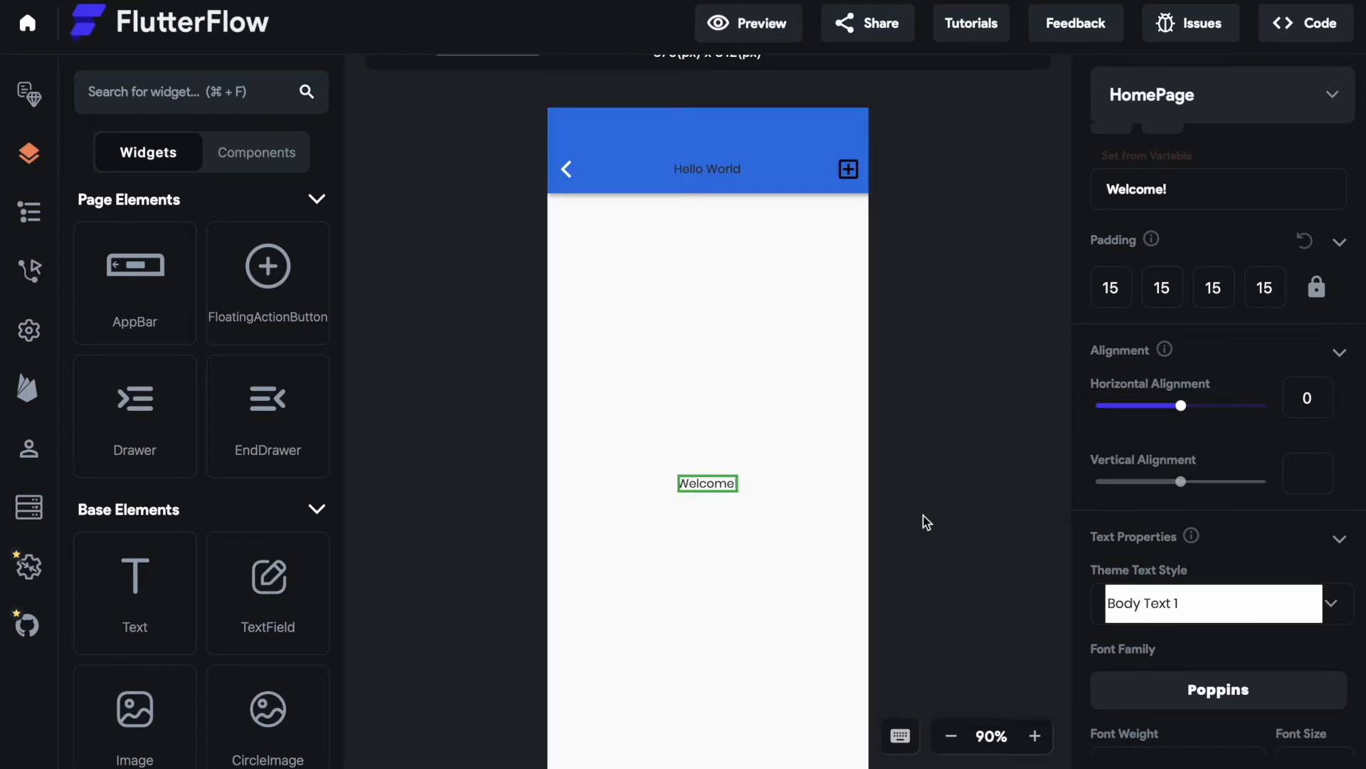
scroll(924, 516, "down", 1)
scroll(924, 521, "up", 2)
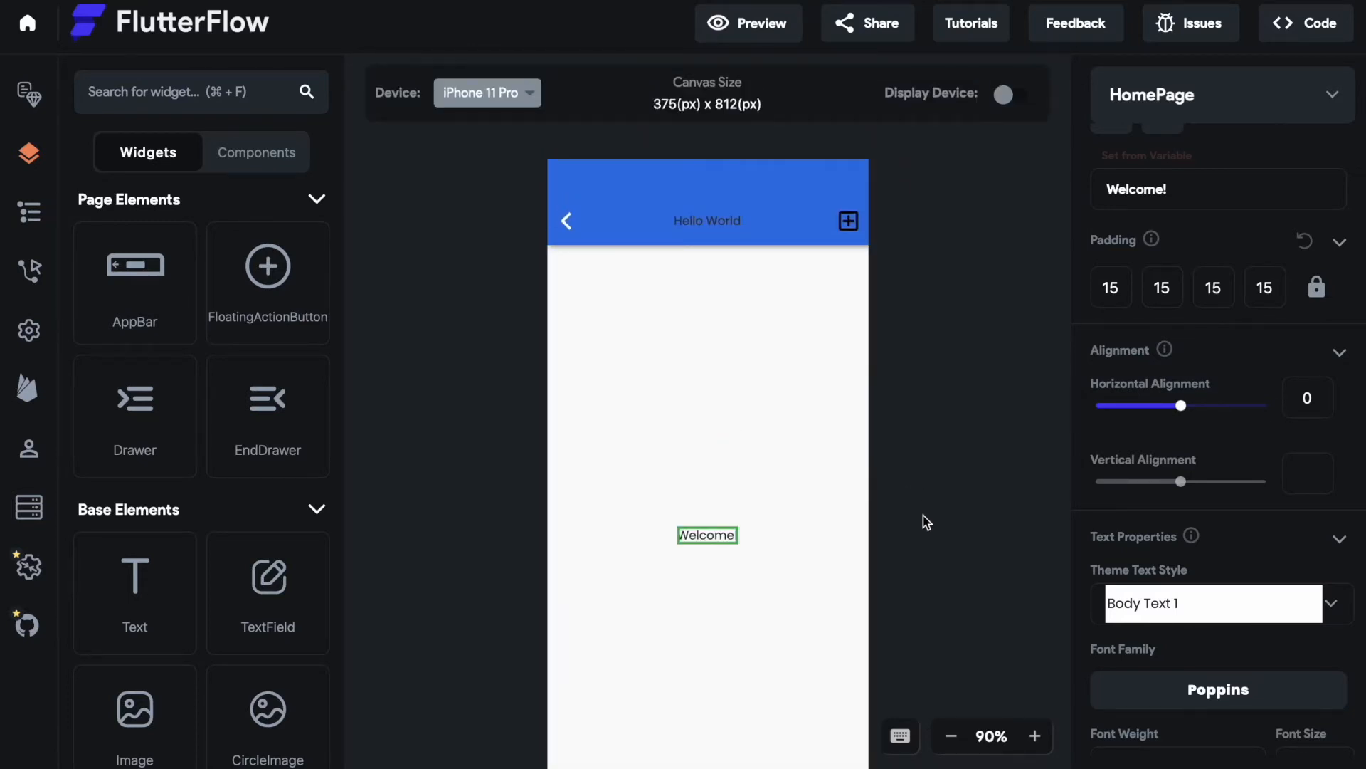
Step: Set the Welcome! text's vertical alignment to 0
scroll(923, 515, "down", 3)
left_click(1302, 474)
type("0")
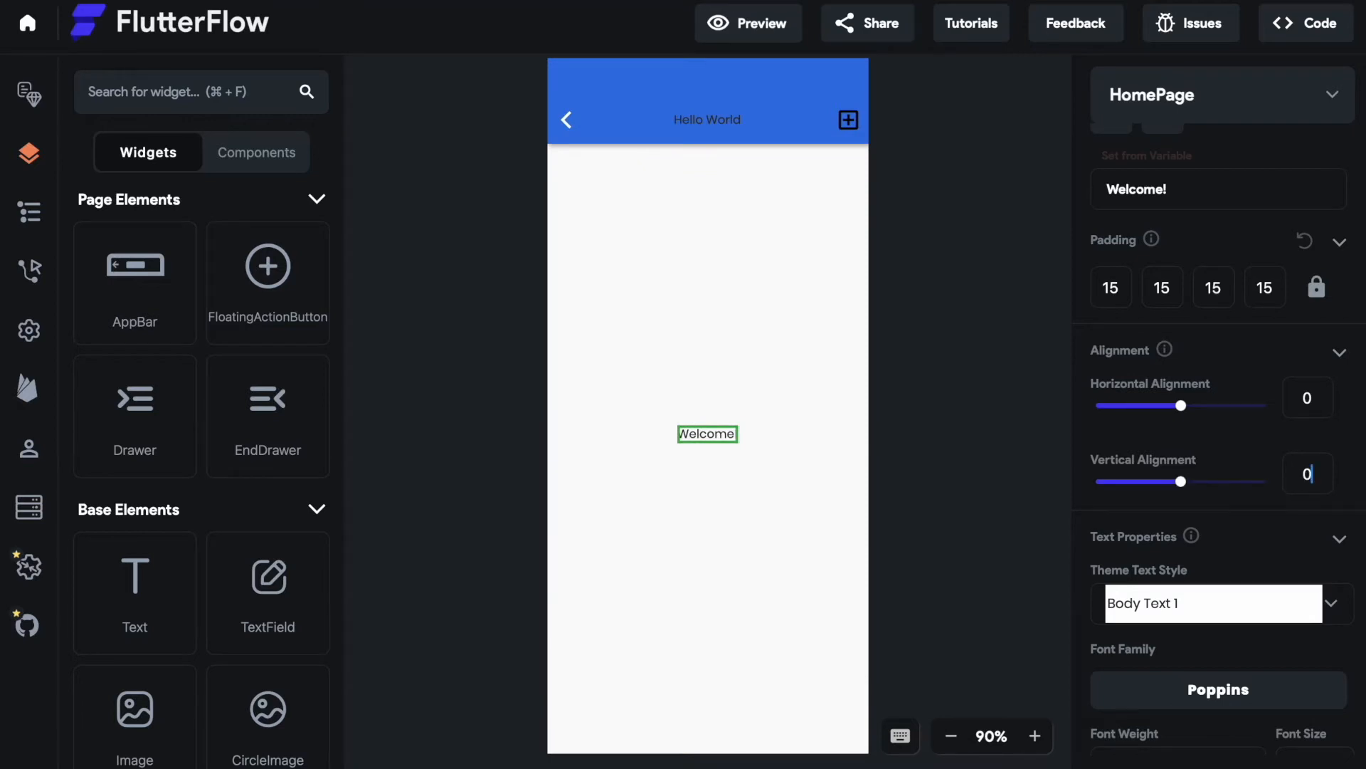
scroll(929, 518, "down", 1)
scroll(929, 518, "up", 3)
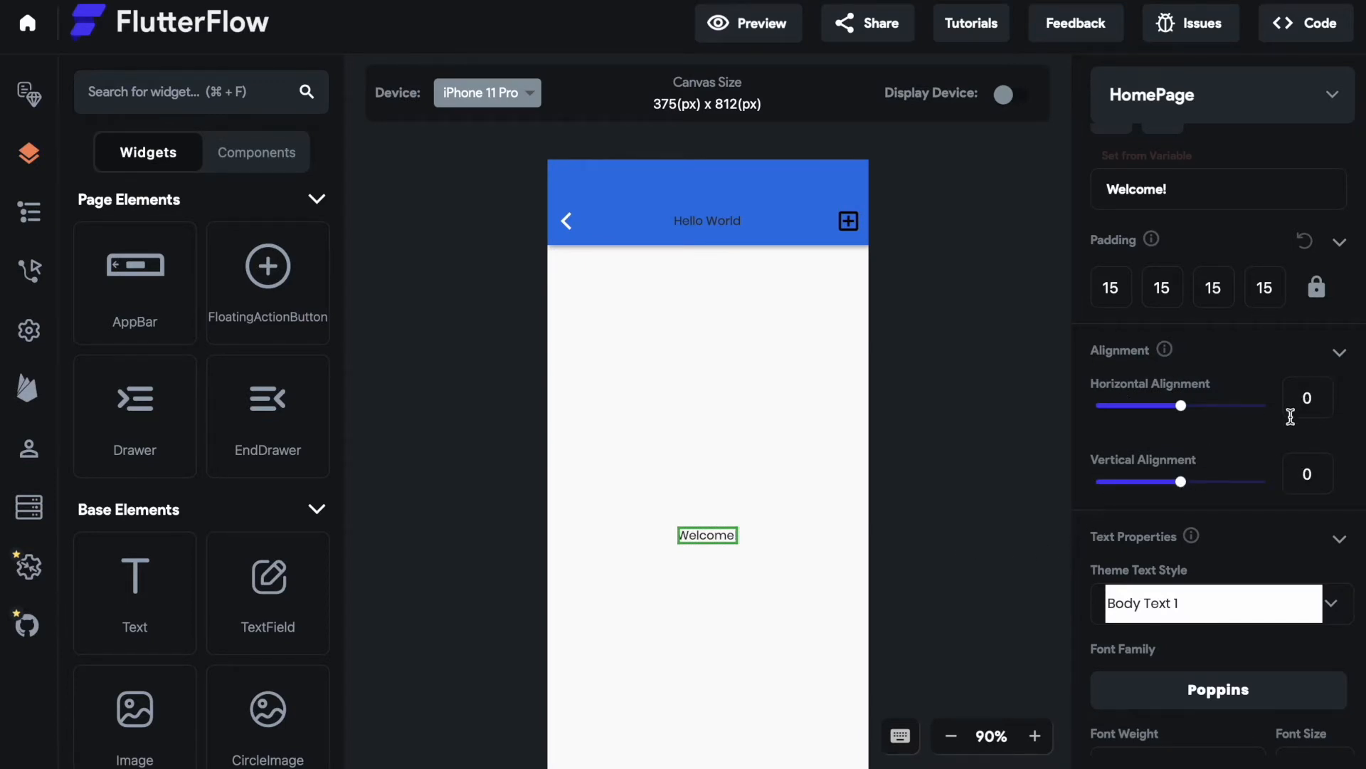
Step: Try a horizontal alignment of -0.05 for the Welcome! text and shift its vertical alignment upward
mouse_move(1181, 405)
left_mouse_down()
mouse_move(1119, 404)
mouse_move(1177, 405)
left_mouse_up()
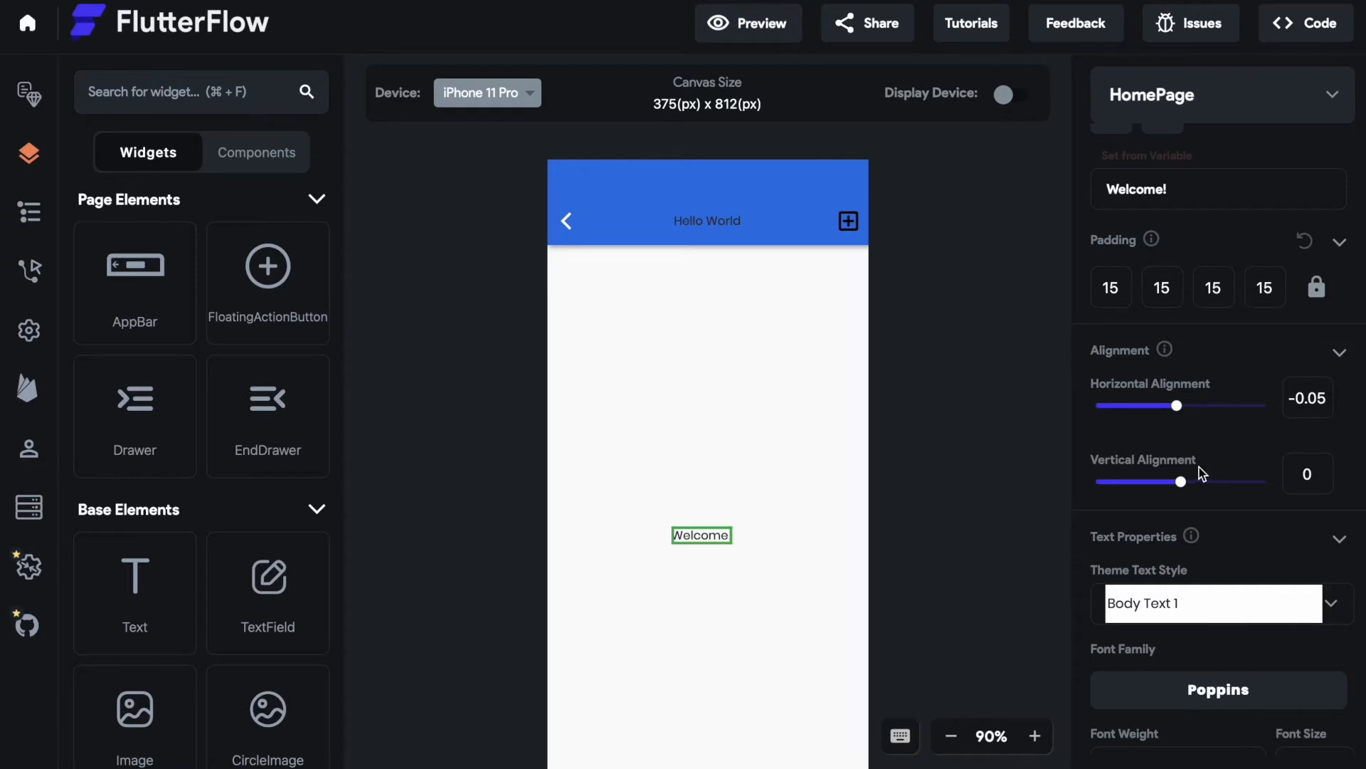
left_click_drag(1183, 482, 1145, 481)
left_click_drag(1145, 482, 1143, 481)
Step: Clear the vertical and horizontal alignment values of the Welcome! text
left_click(1328, 478)
type("0")
key("BackSpace")
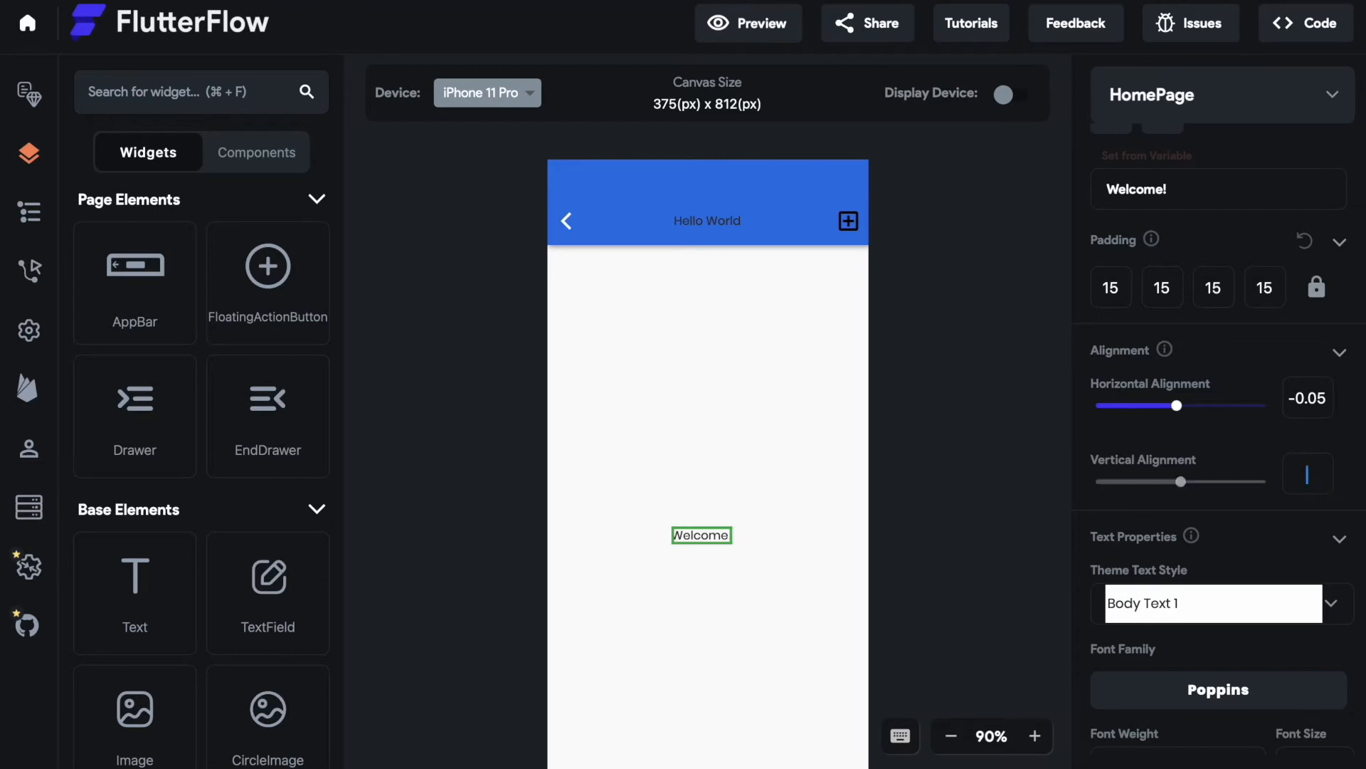
left_click(1319, 399)
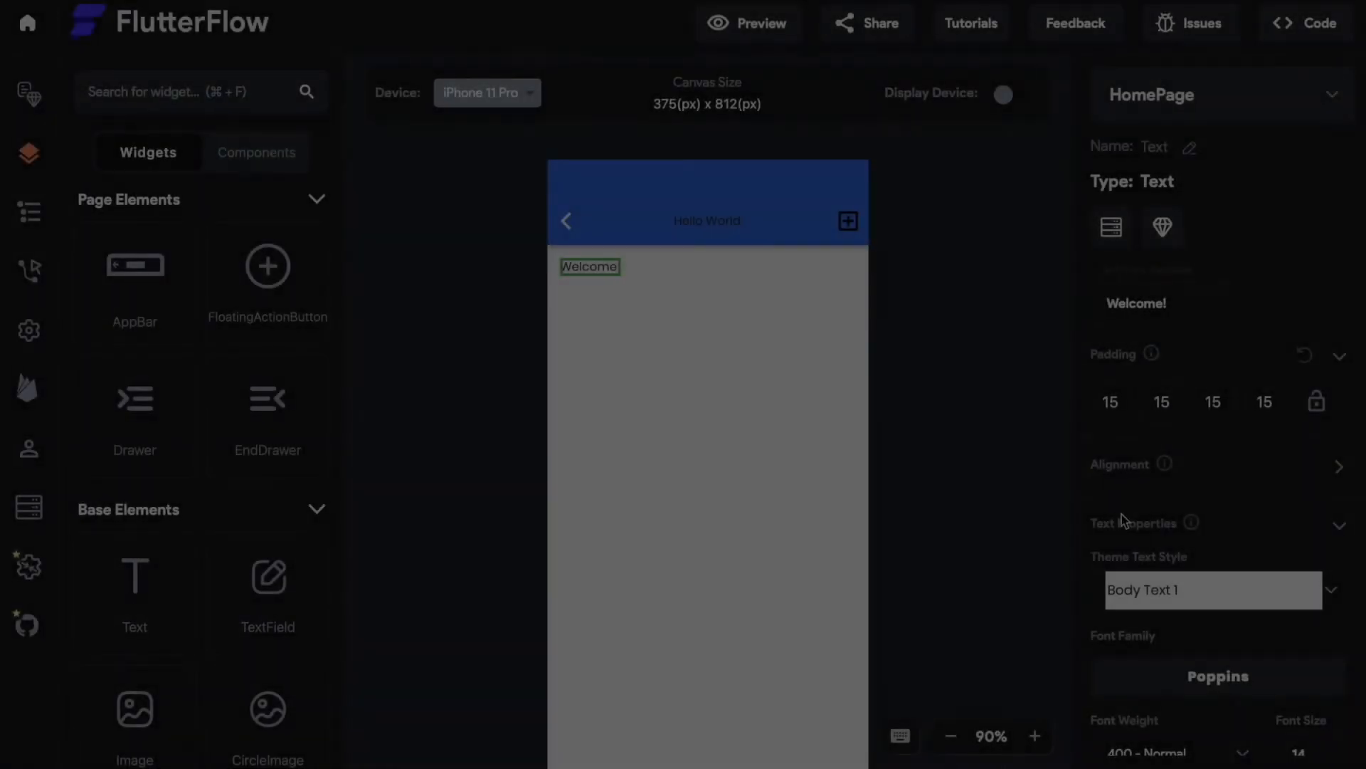
Step: Change the Welcome! text's font family to Roboto, searching for it in the Google Fonts picker
scroll(1122, 514, "down", 3)
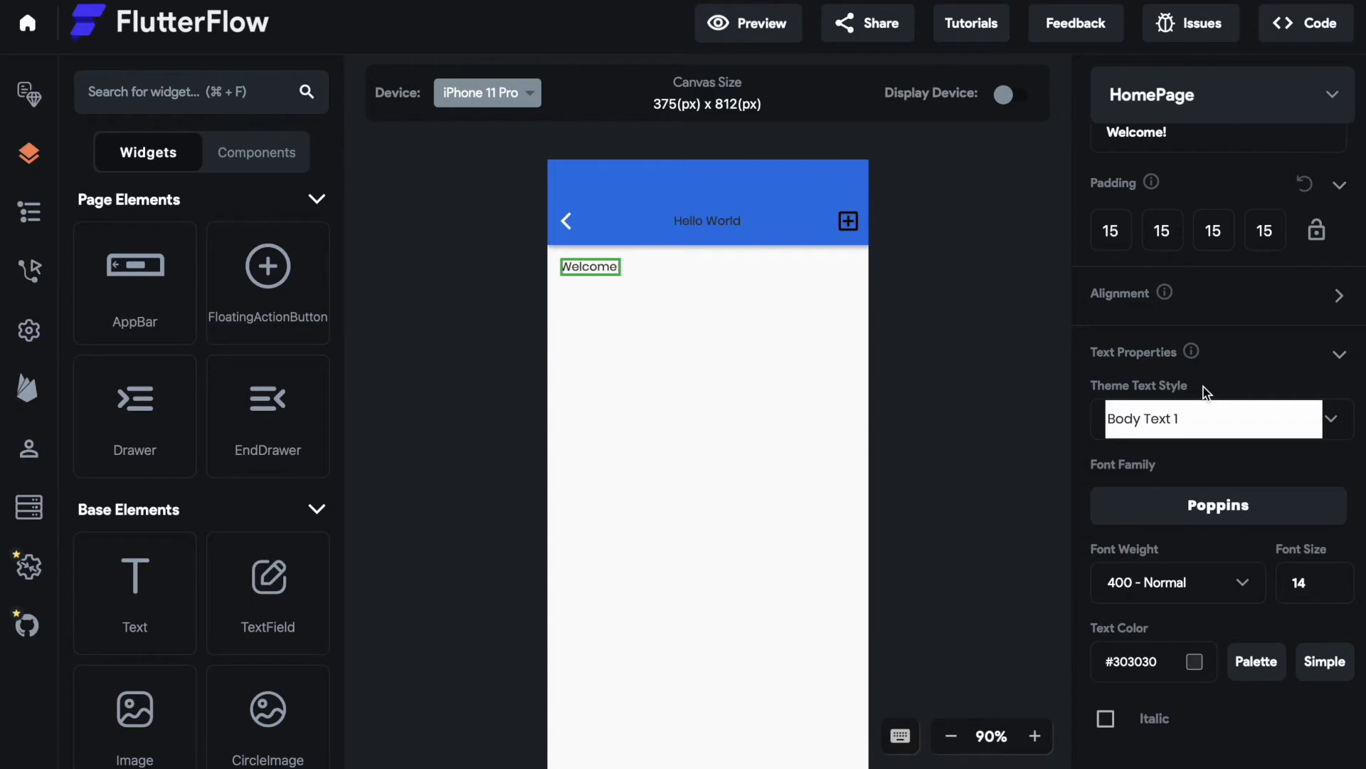
scroll(1202, 386, "down", 3)
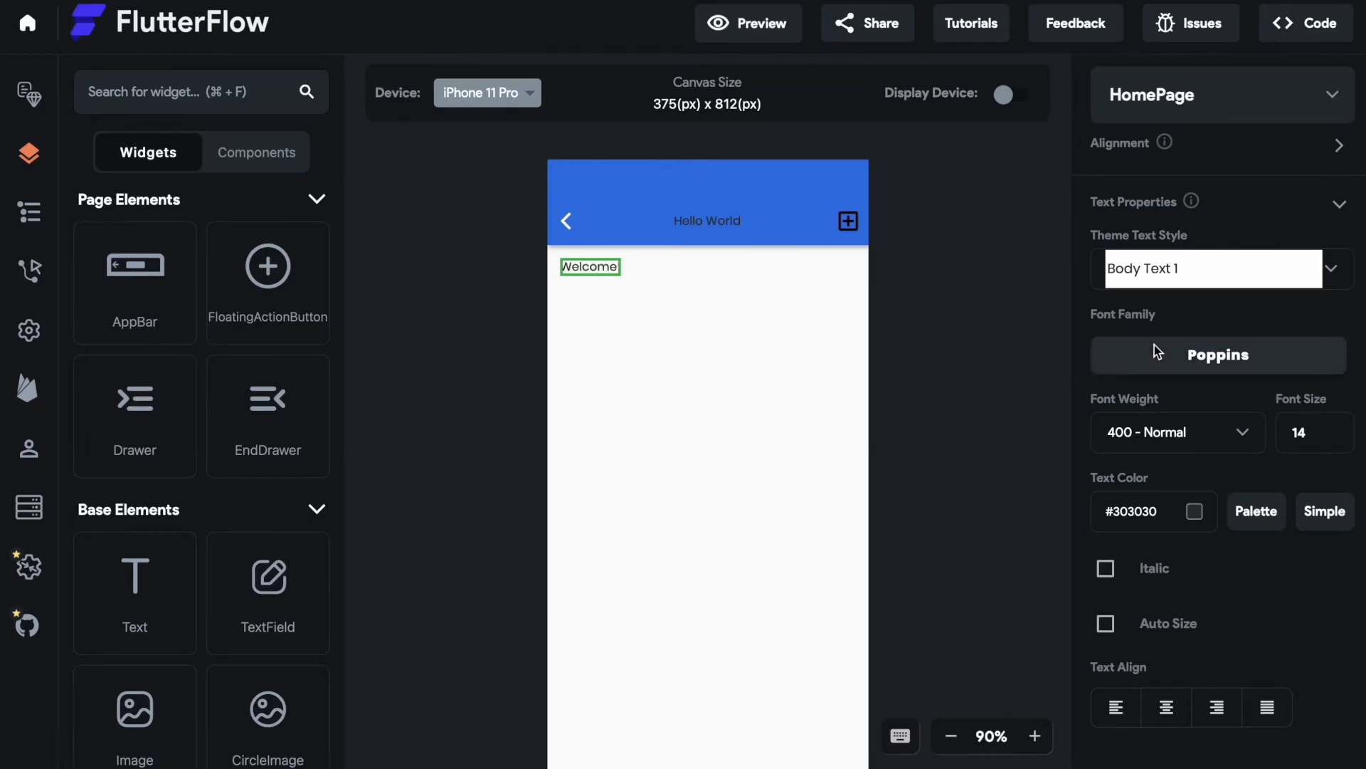
left_click(1210, 354)
scroll(476, 504, "down", 5)
scroll(475, 504, "up", 5)
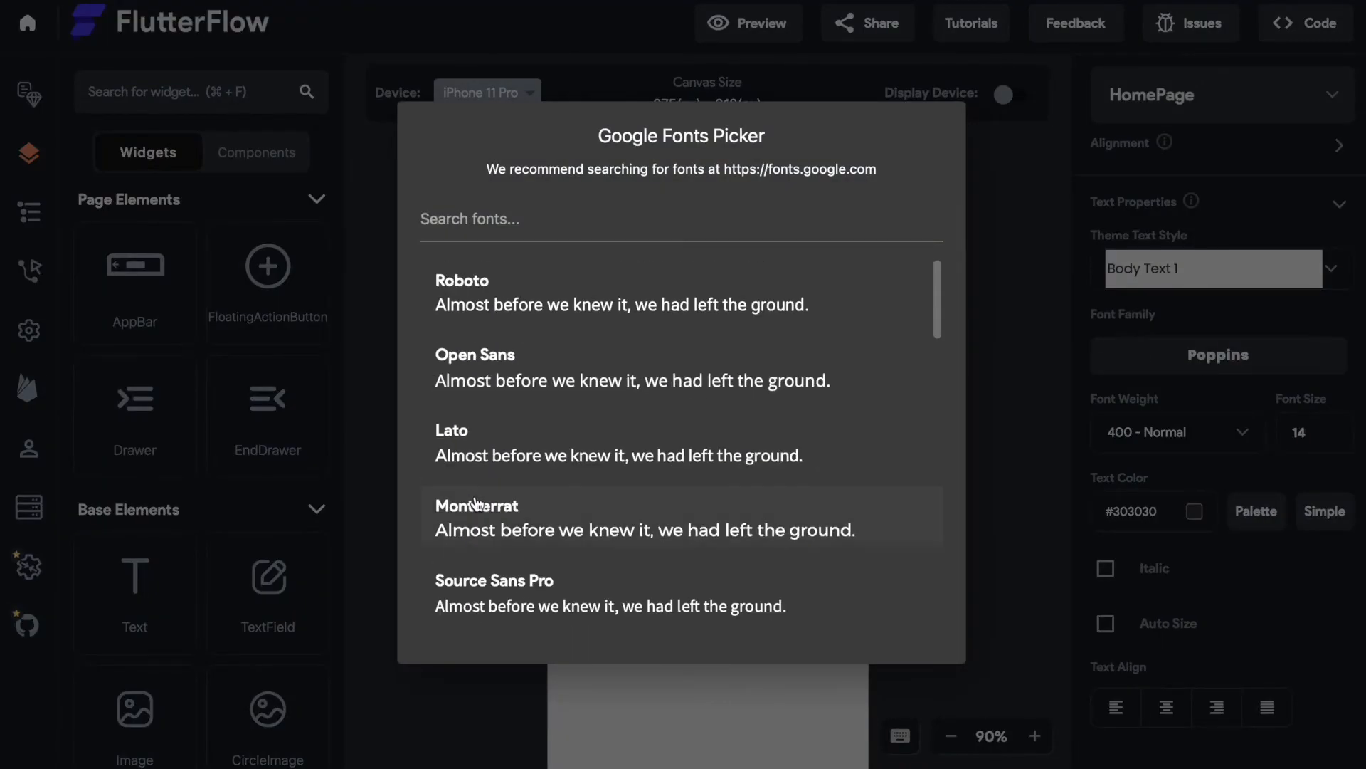
left_click(422, 215)
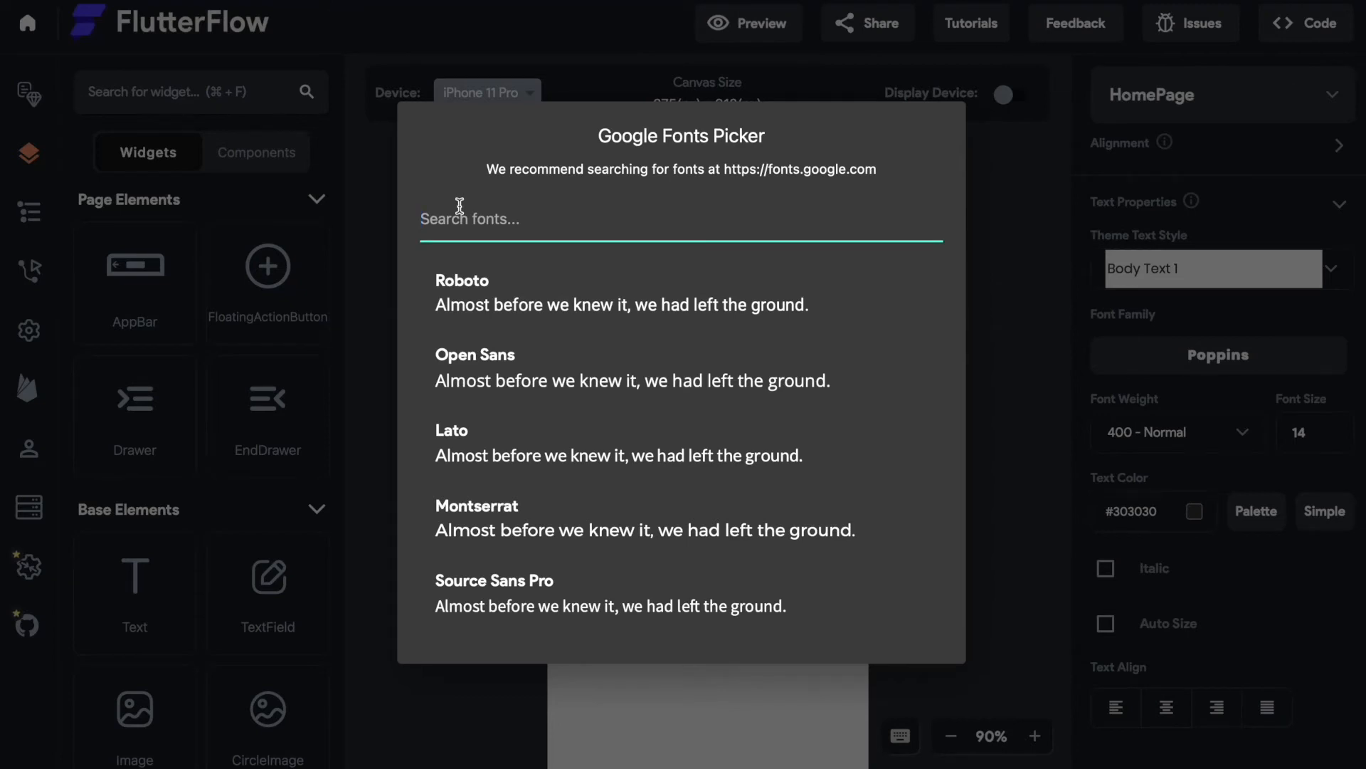
type("Robto")
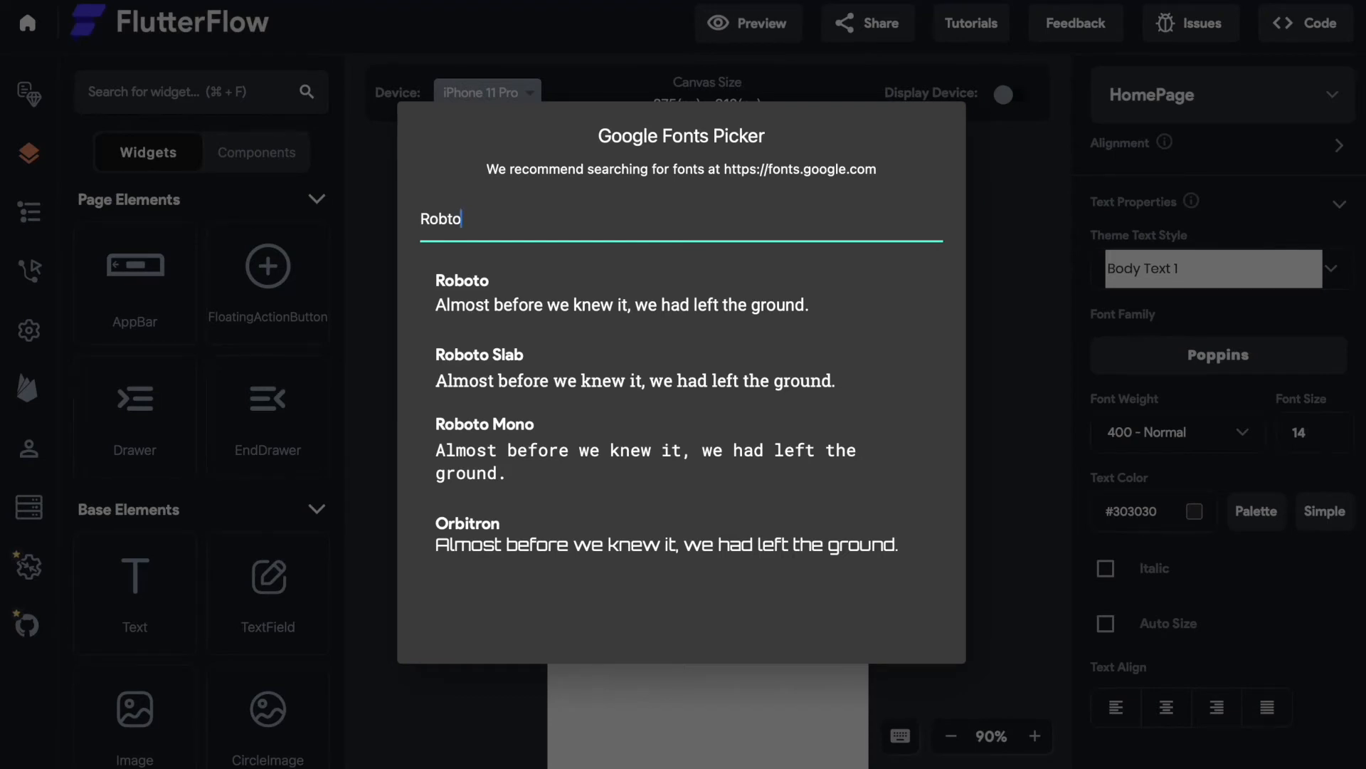
left_click(462, 288)
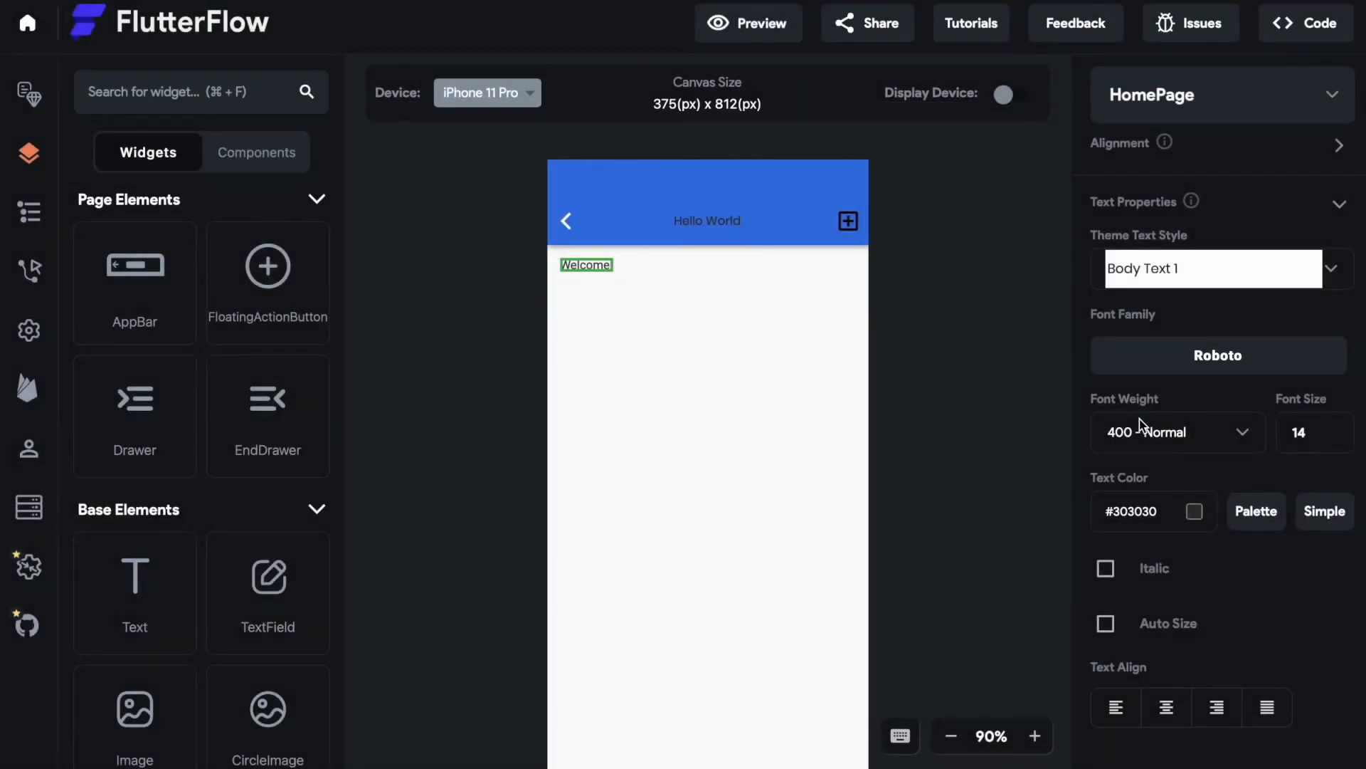
Step: Try the 700 - Bold font weight on the Welcome! text and return it to 400 - Normal
scroll(1142, 424, "down", 1)
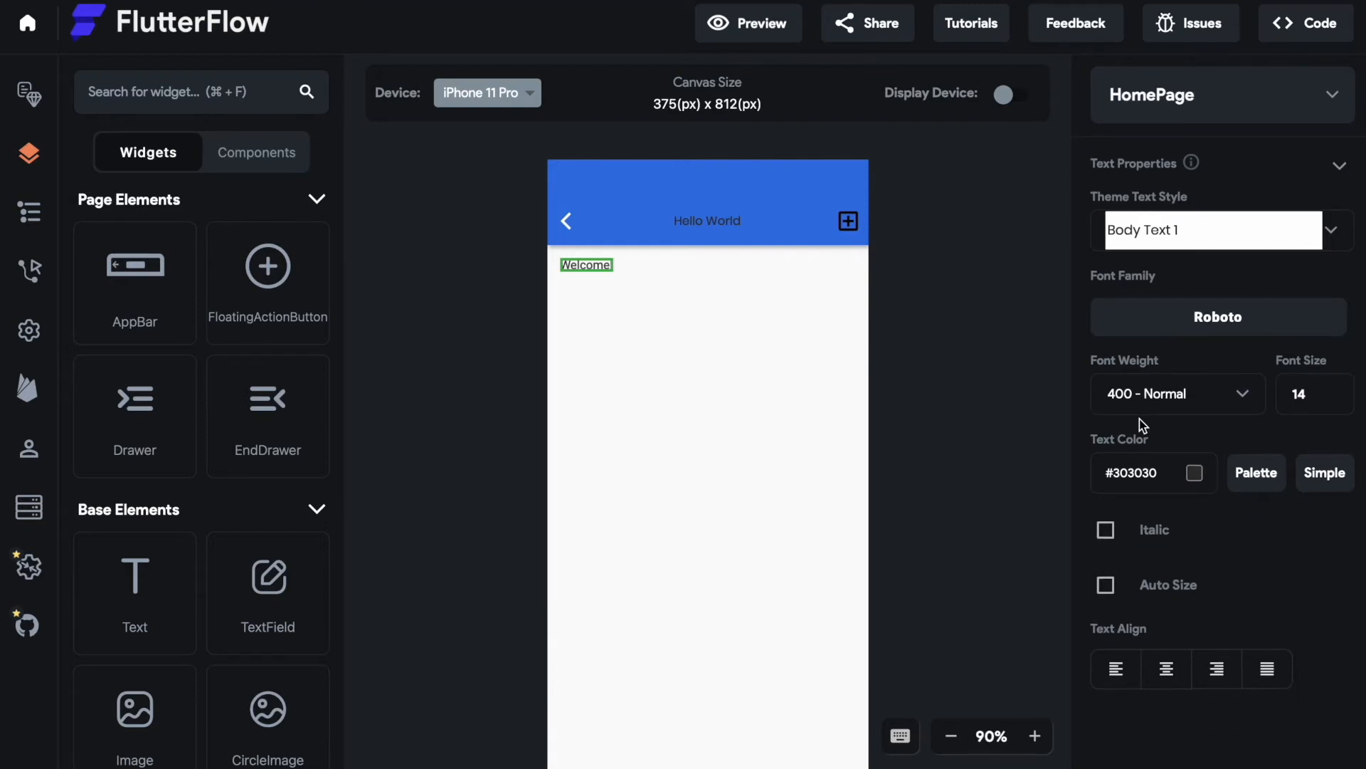
left_click(1244, 397)
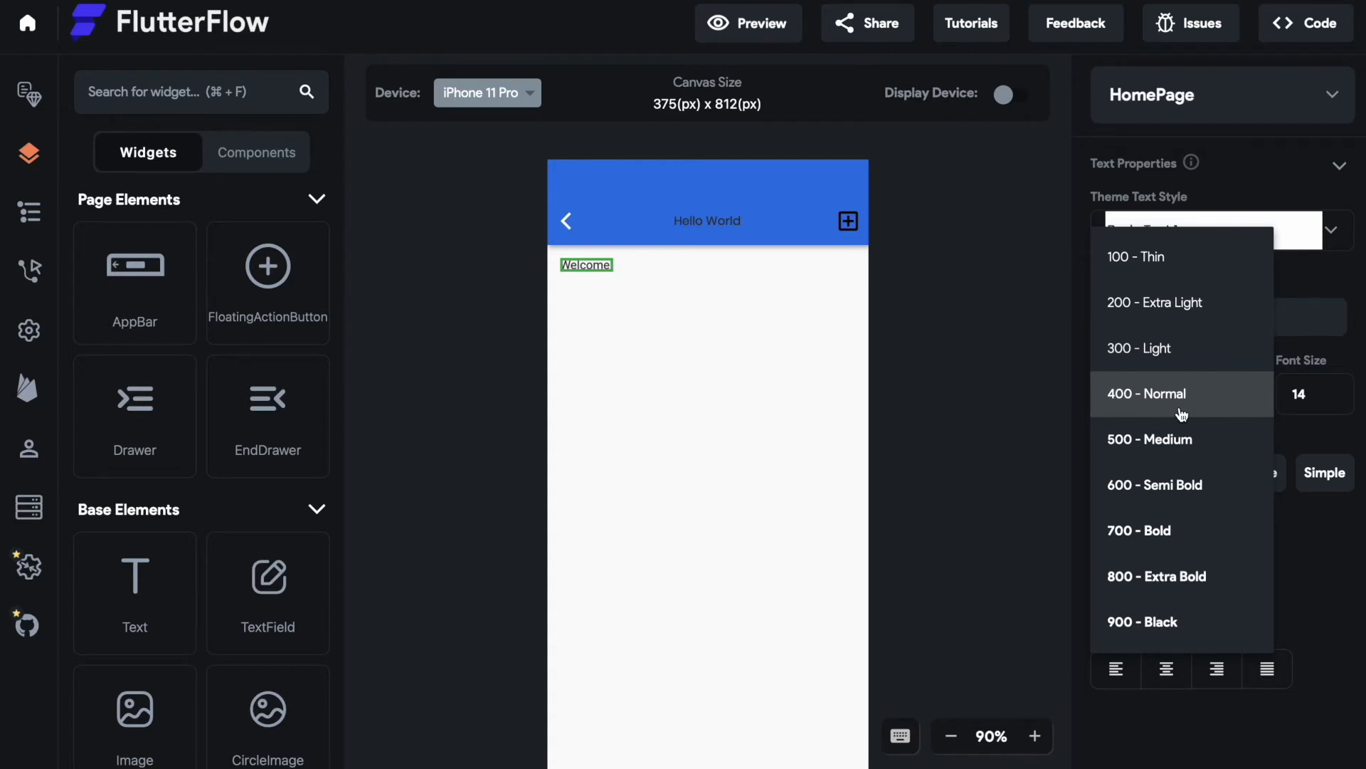
left_click(1163, 530)
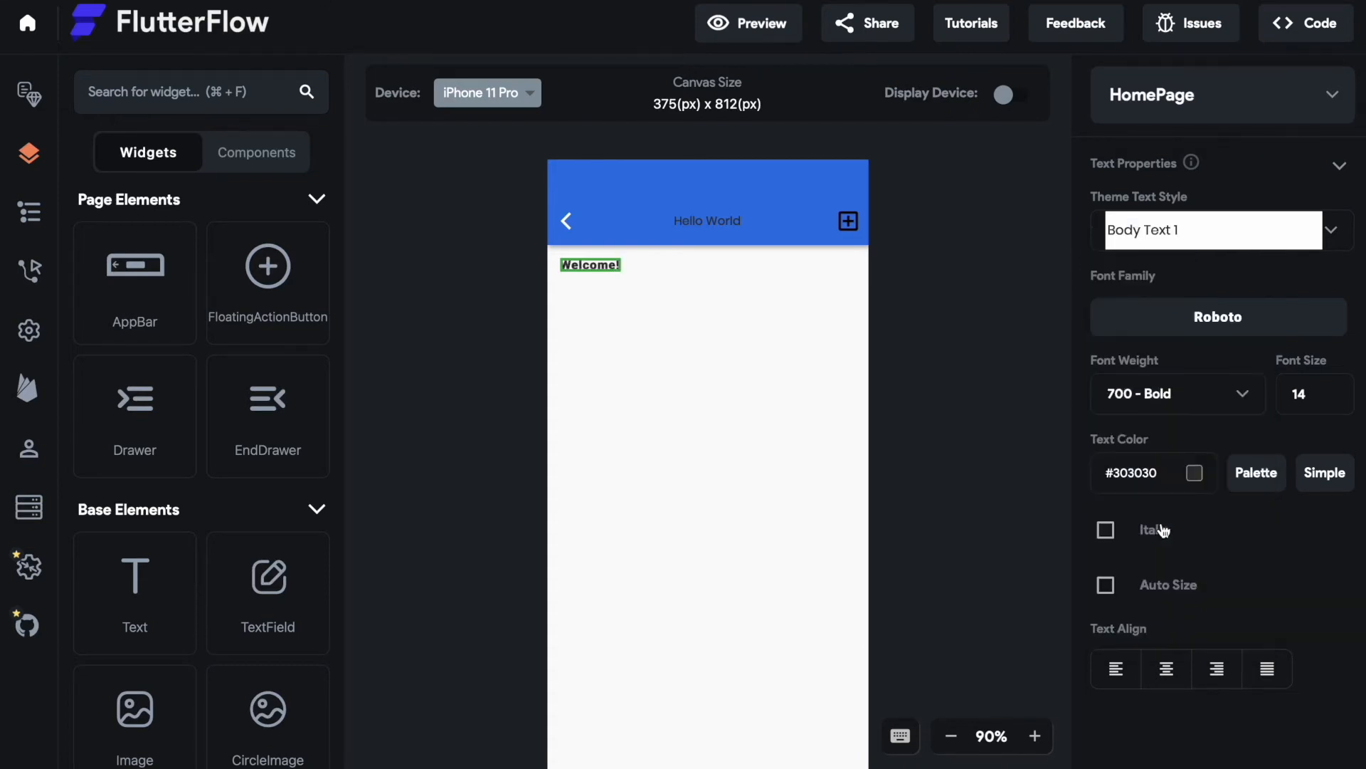
left_click(1186, 407)
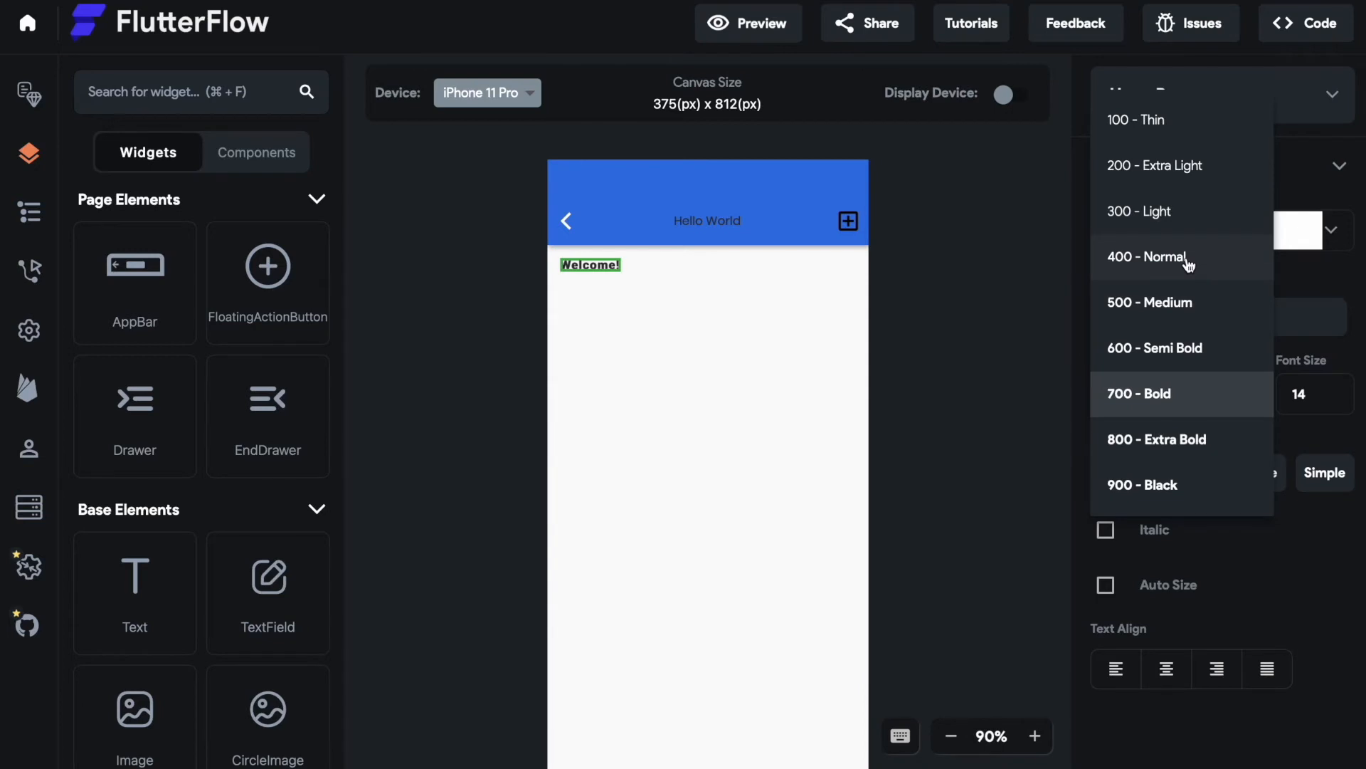
left_click(1186, 257)
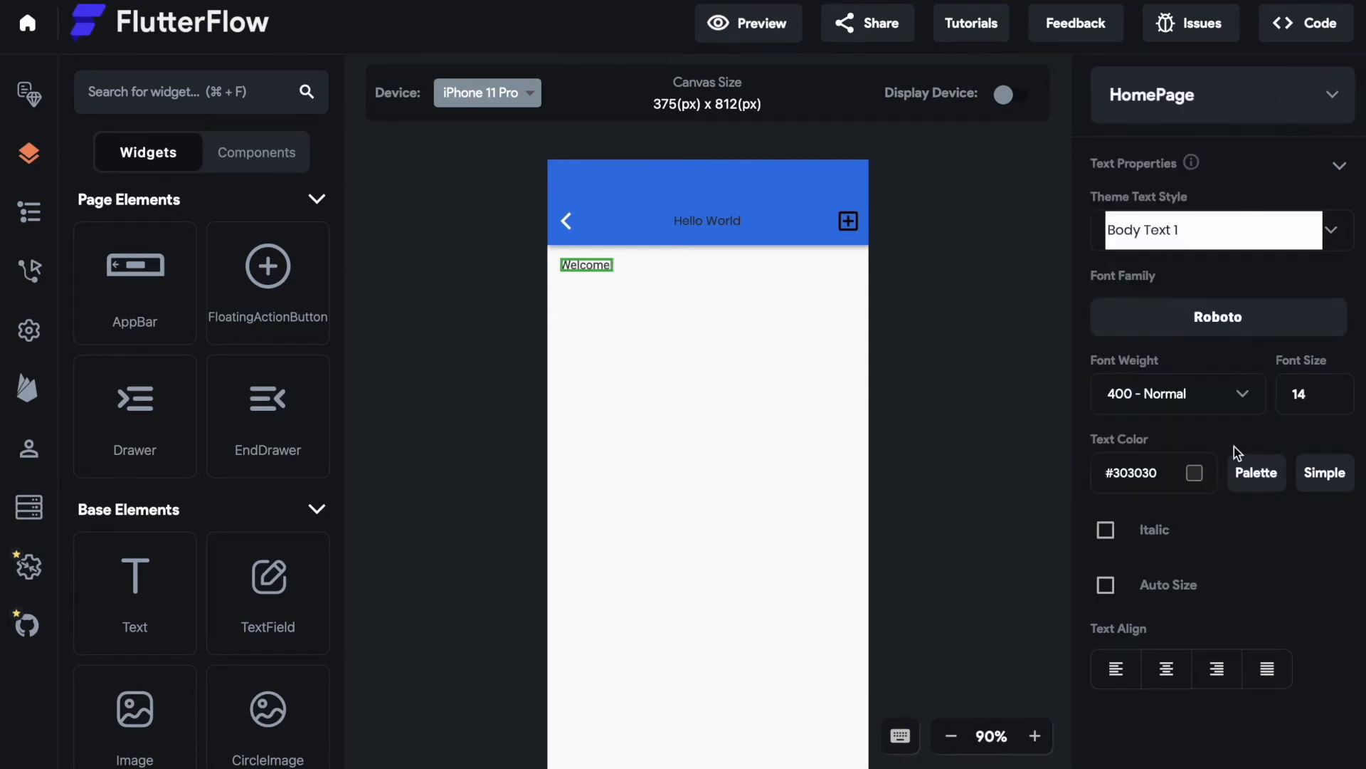
Step: Try a font size of 20 on the Welcome! text and set it back to 14
left_click(1335, 397)
key("BackSpace")
key("BackSpace")
type("20")
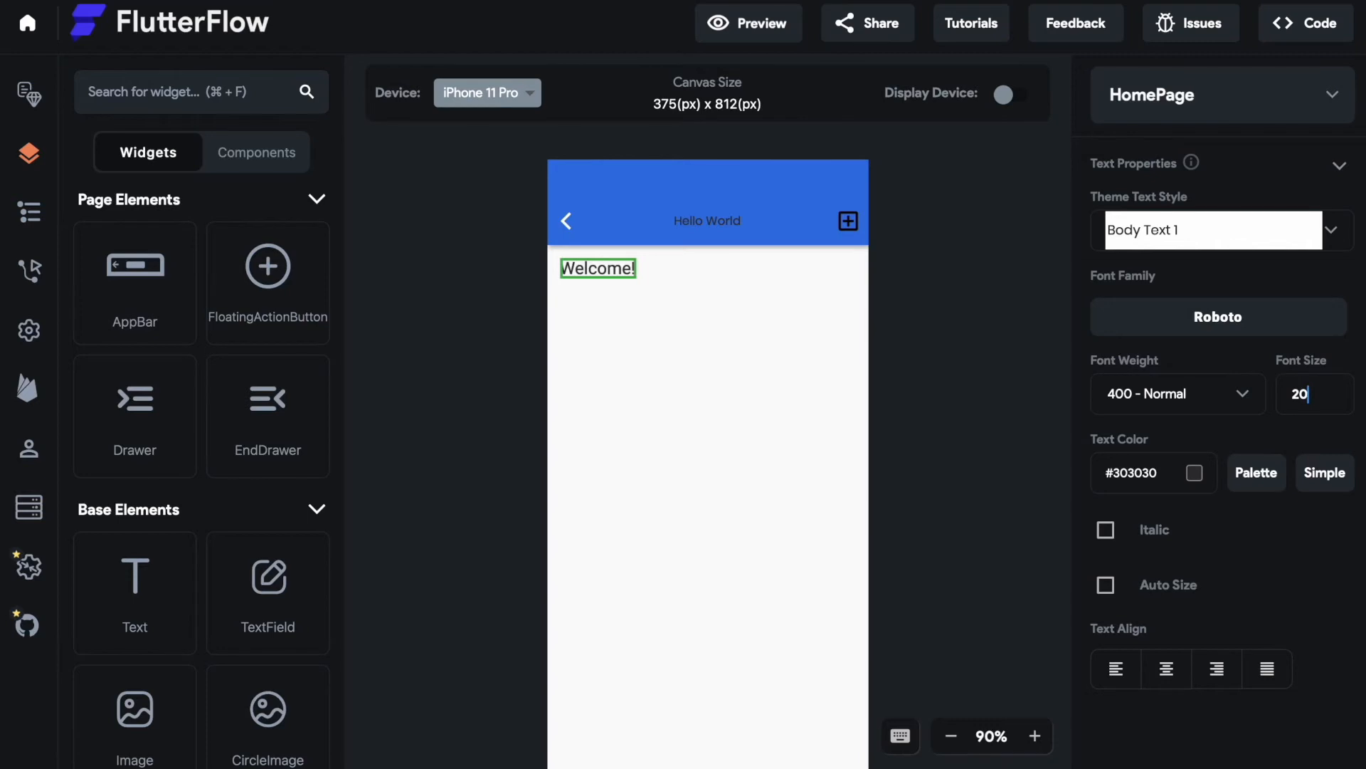
key("BackSpace")
key("BackSpace")
type("14")
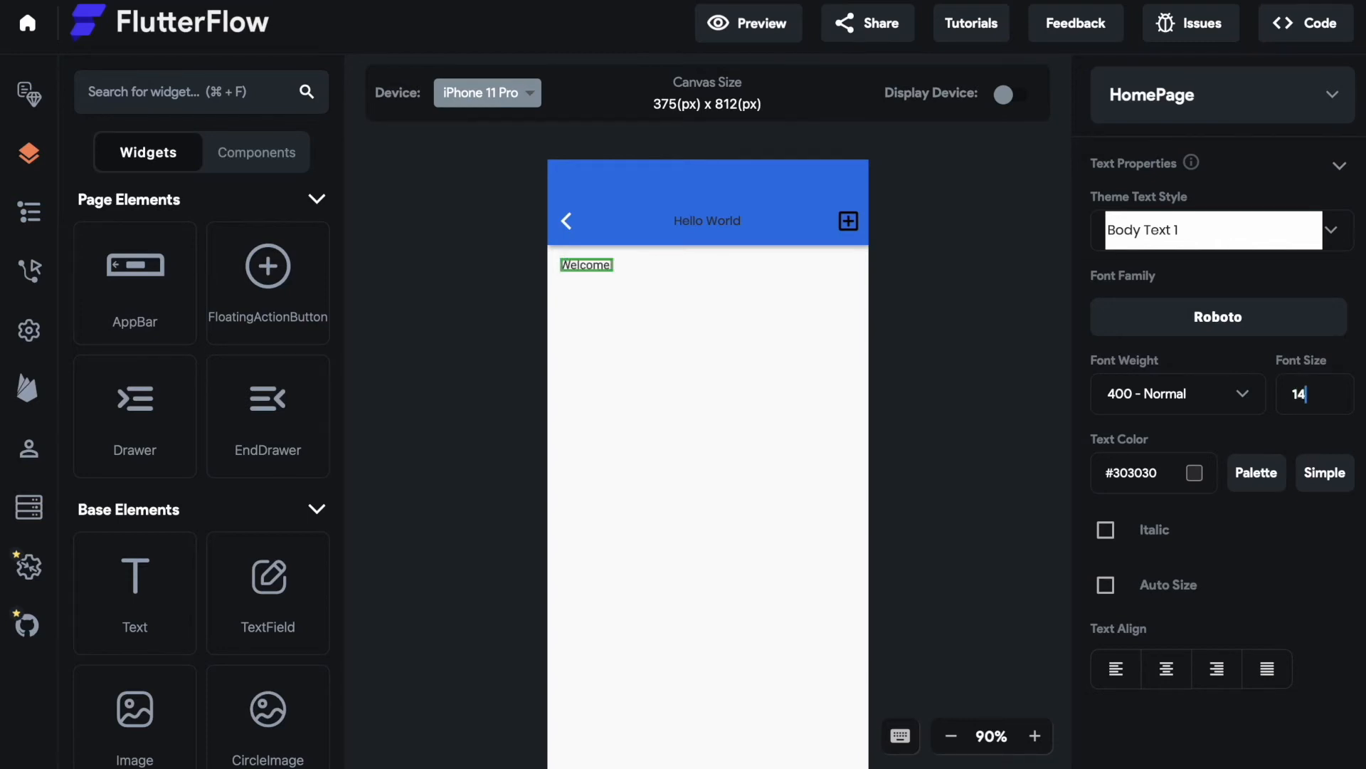
left_click(1096, 415)
Step: Examine the custom, Palette and Simple color choosers for the Welcome! text color without applying a color
left_click(1171, 481)
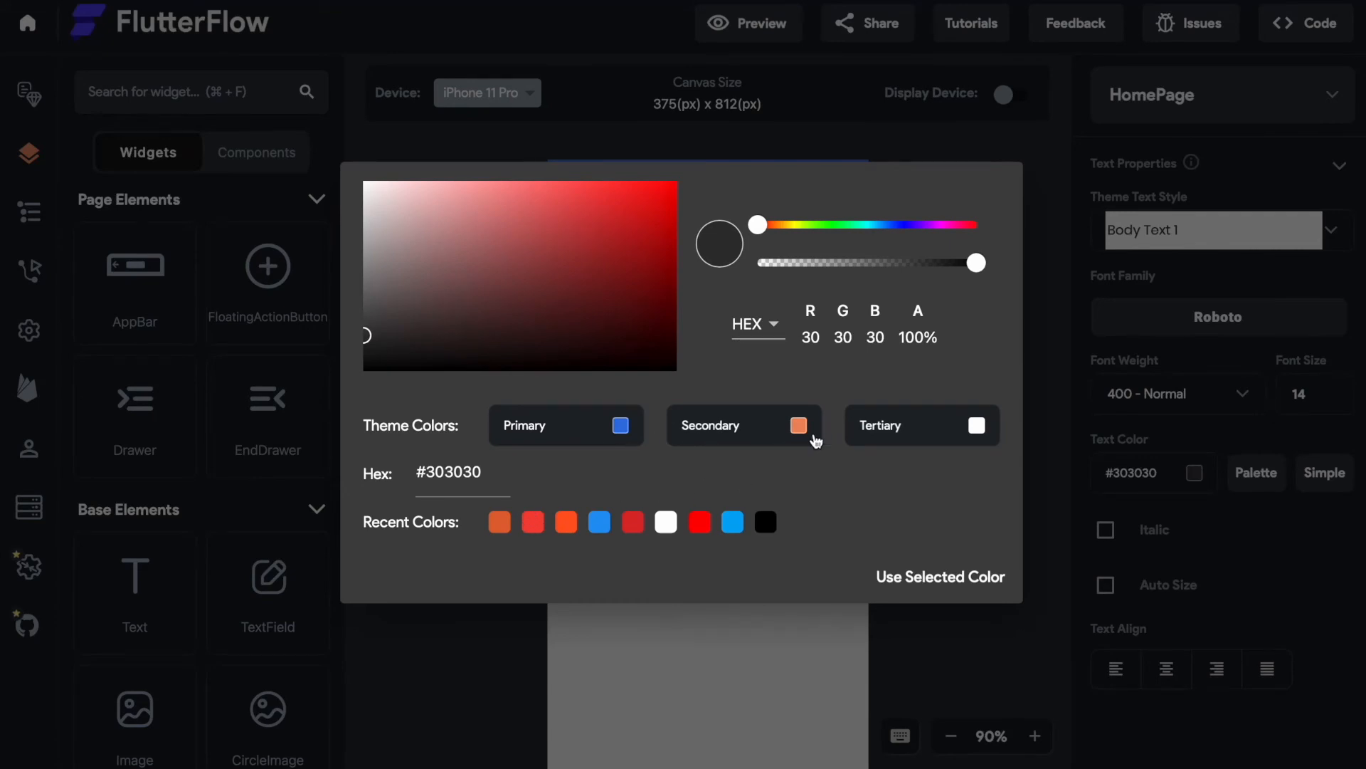
left_click(1065, 489)
left_click(1253, 481)
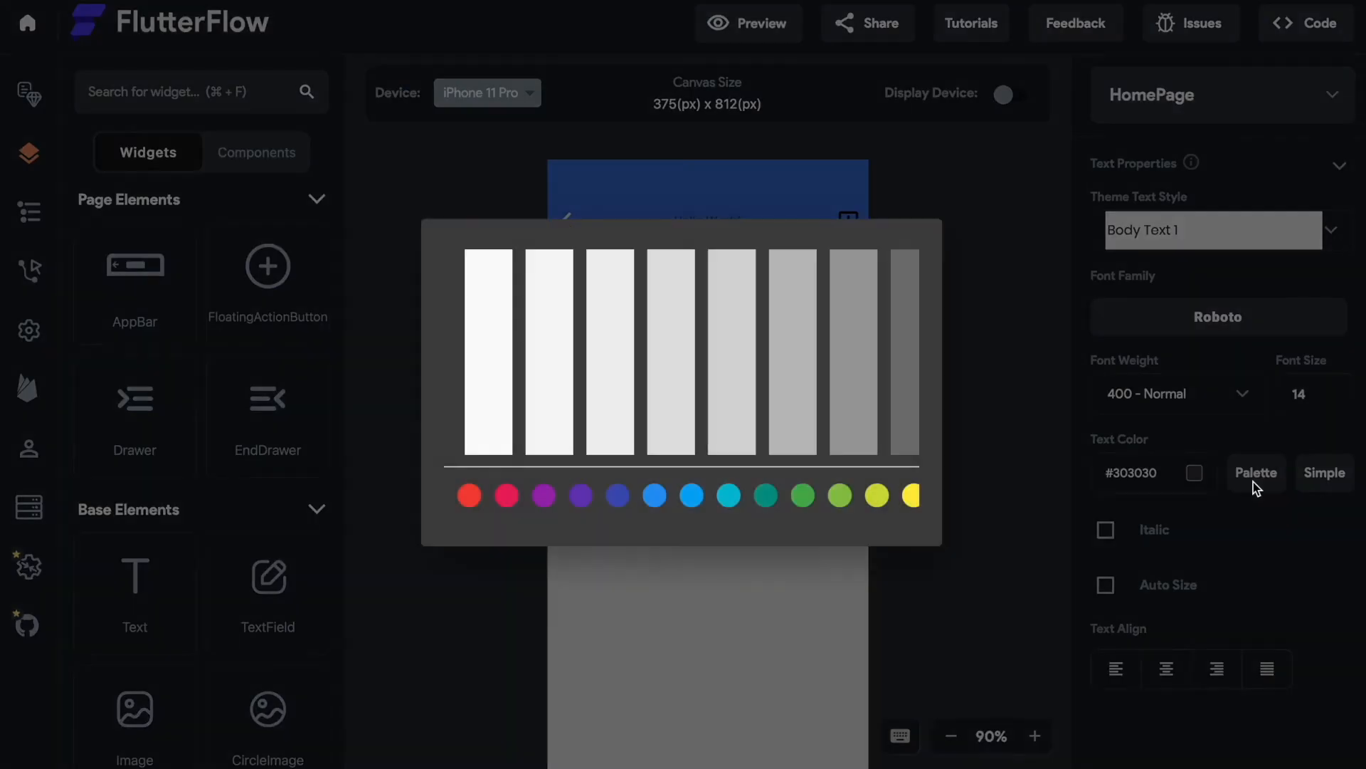
scroll(818, 442, "right", 5)
scroll(822, 441, "left", 5)
left_click(770, 496)
left_click(1010, 471)
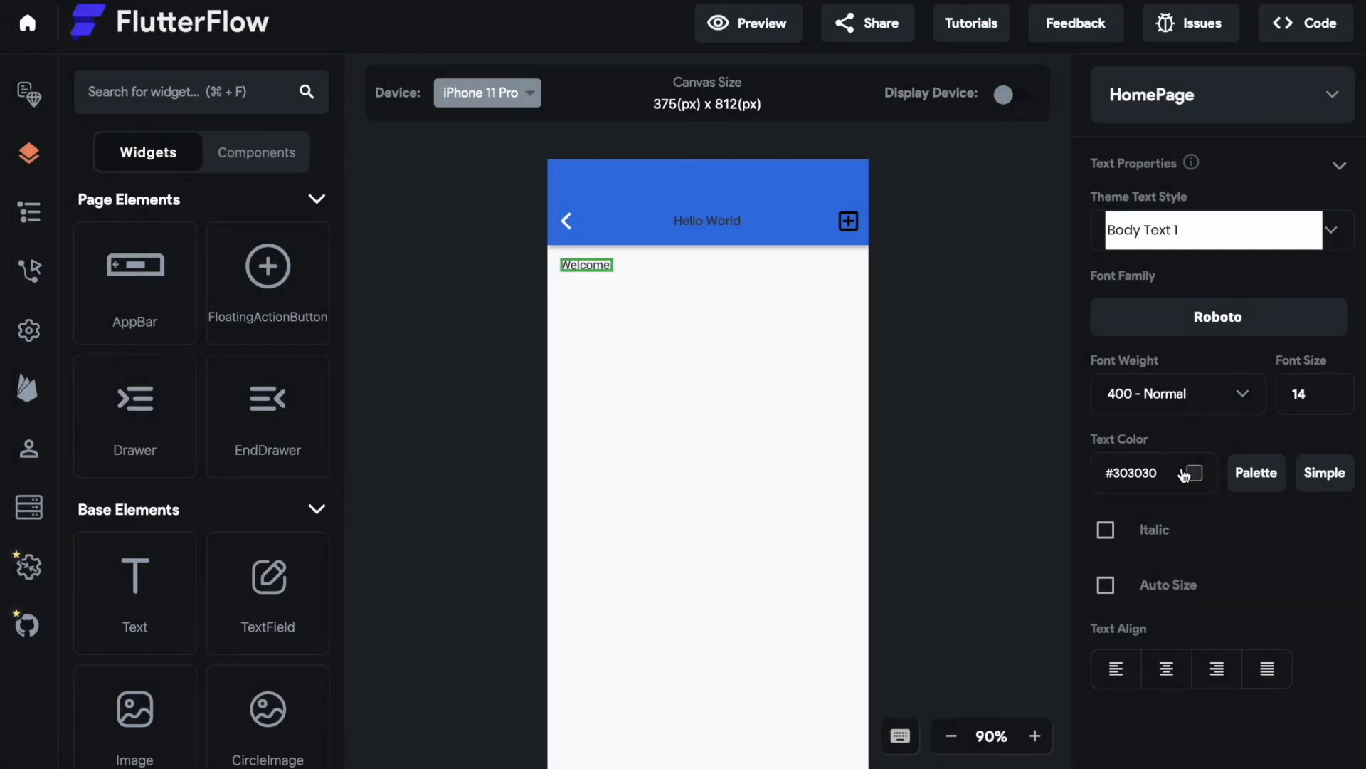
left_click(1343, 482)
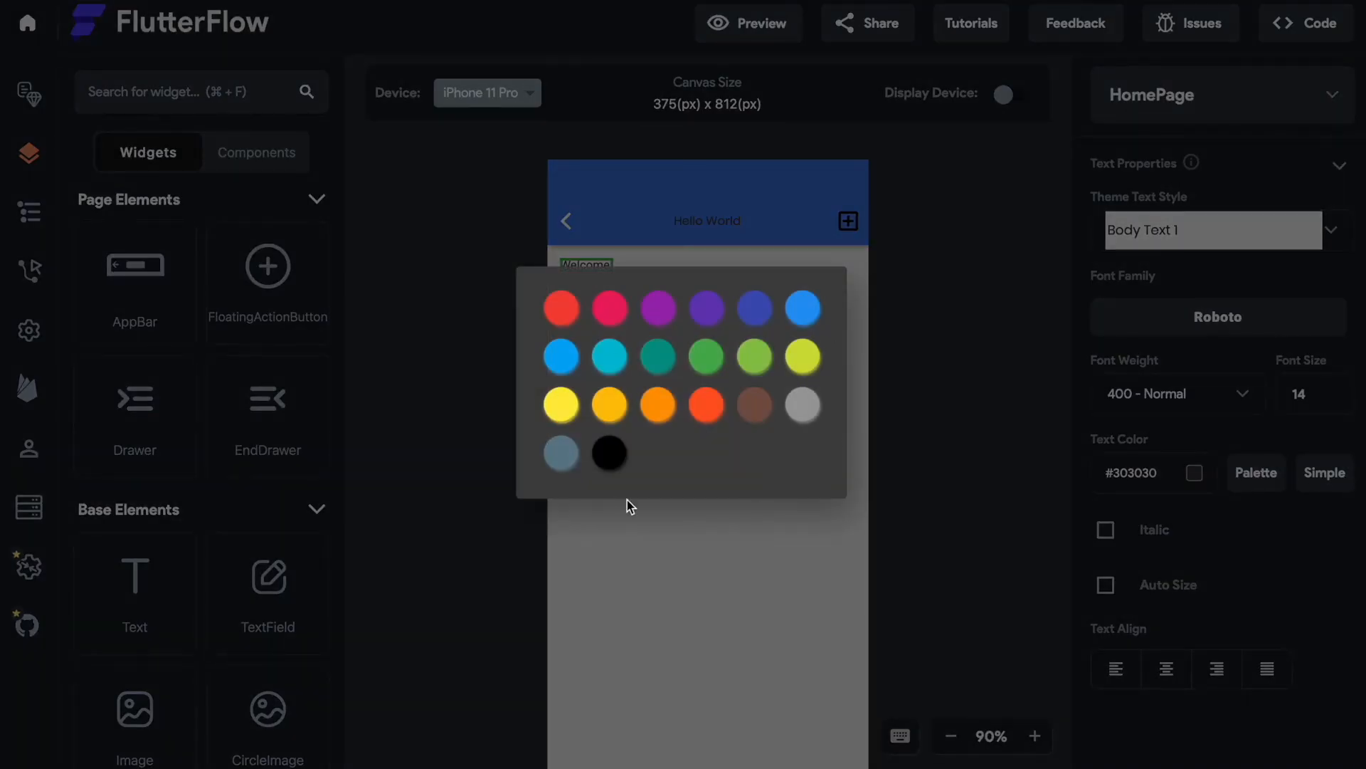
left_click(890, 464)
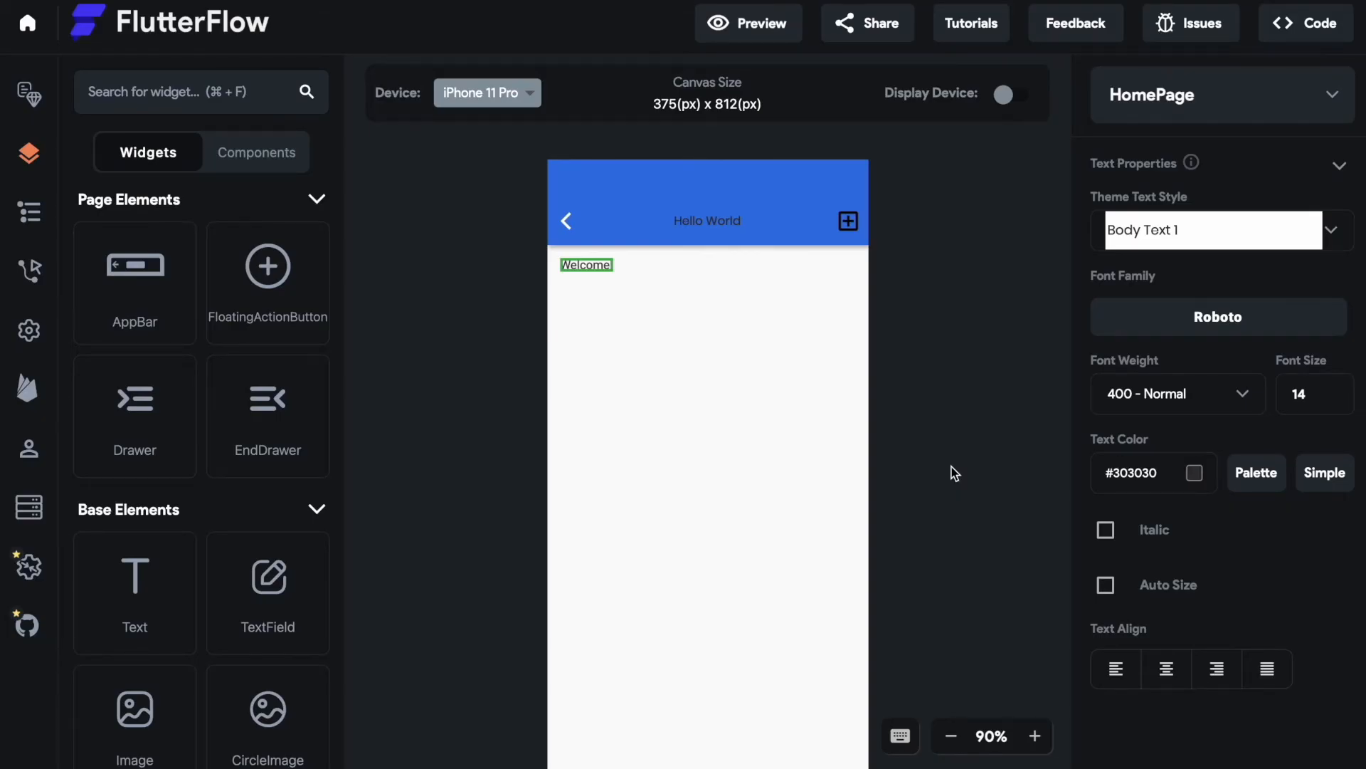
Step: Try italic on the Welcome! text, compare the text align options and set the alignment to justified
left_click(1107, 541)
left_click(1107, 540)
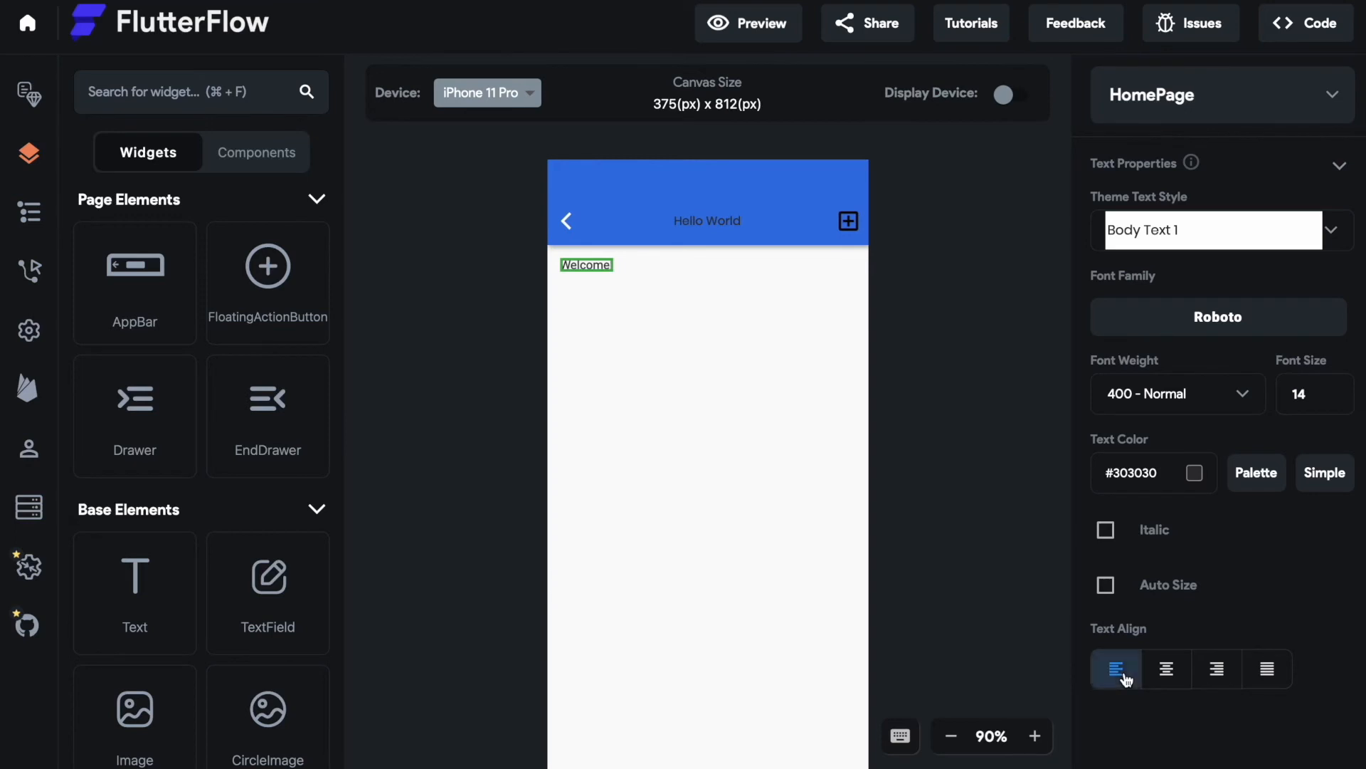
left_click(1166, 675)
left_click(1209, 685)
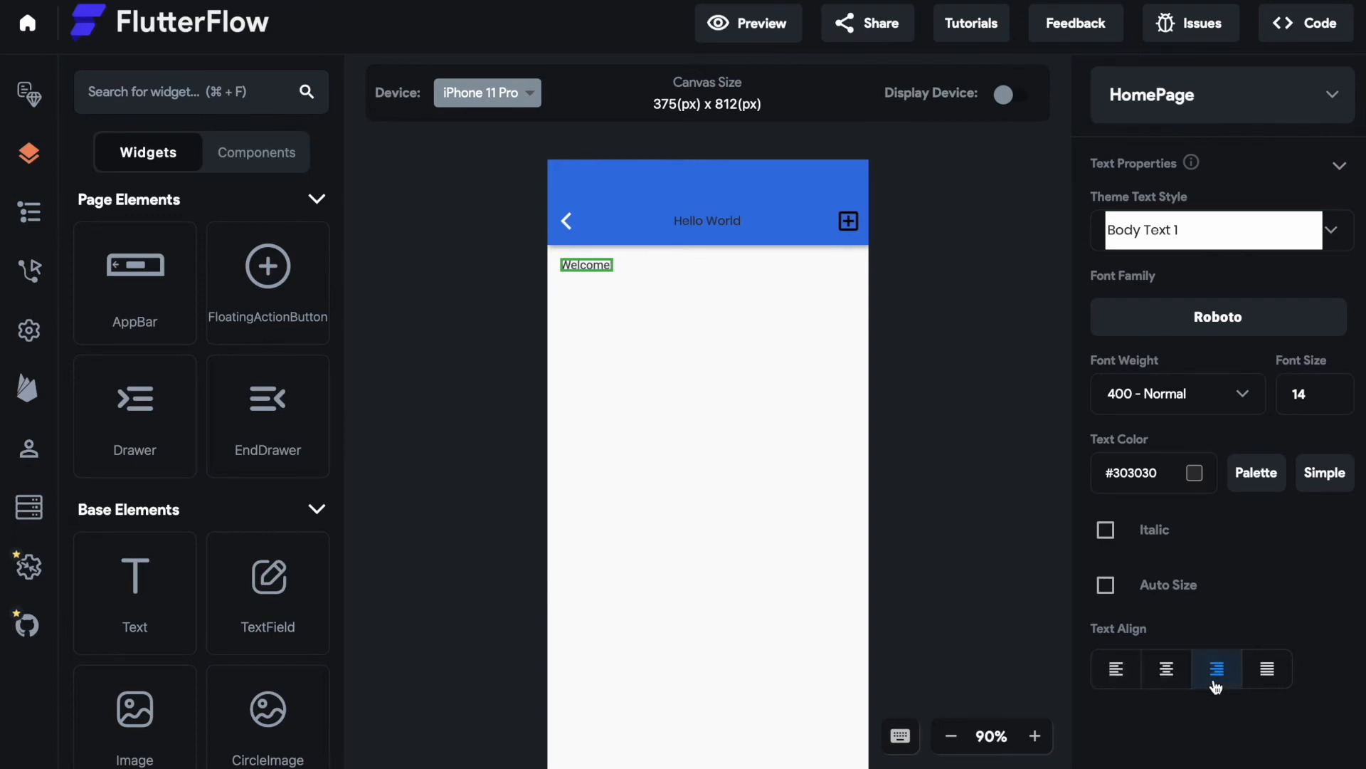
left_click(1254, 689)
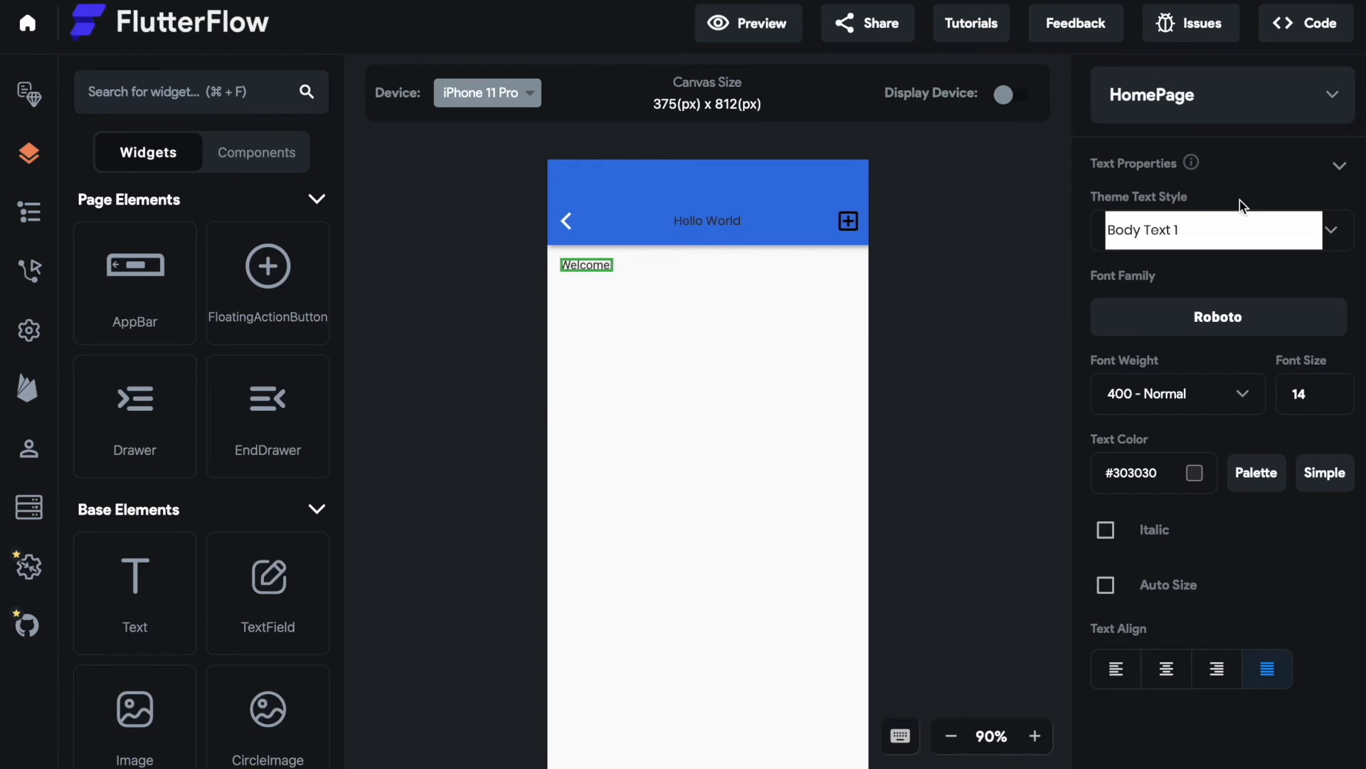
Step: Review the theme text styles offered for the Welcome! text without choosing another one
left_click(1336, 277)
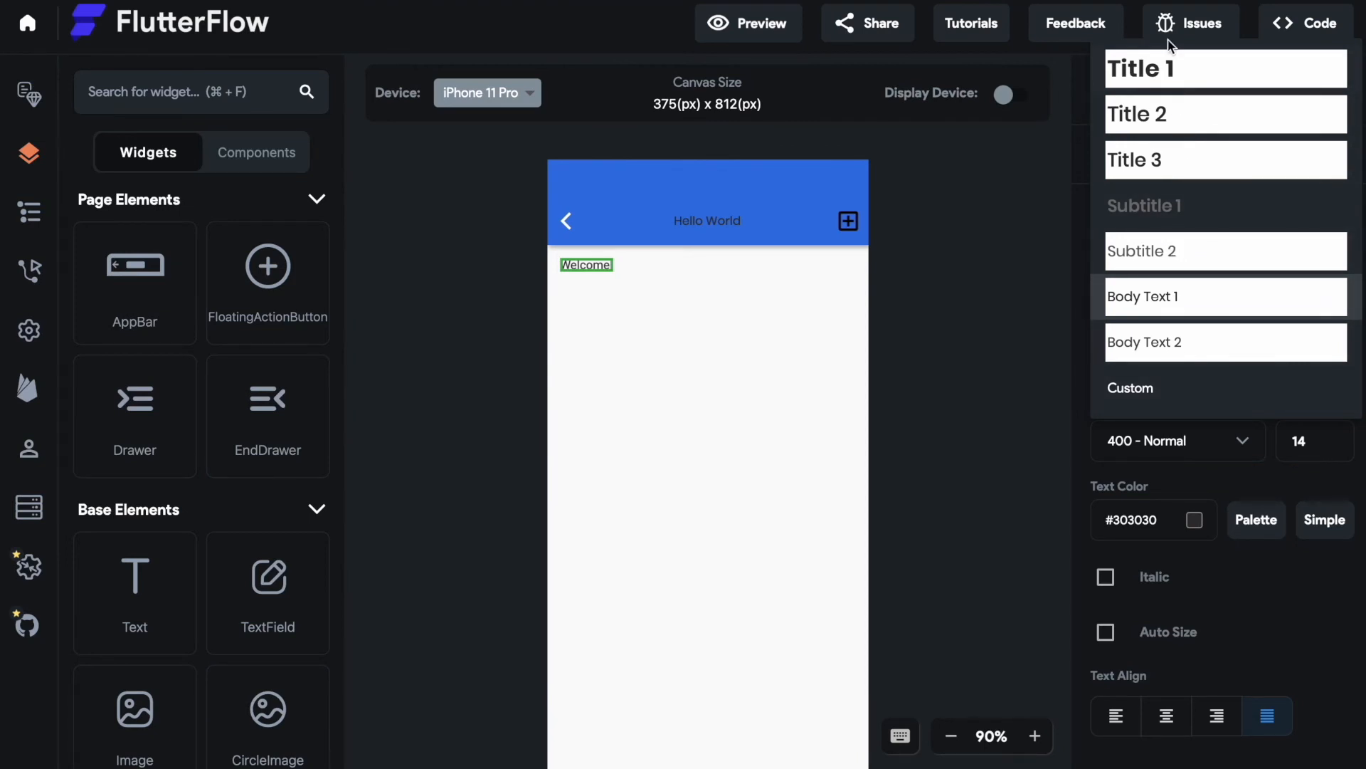
left_click(1003, 286)
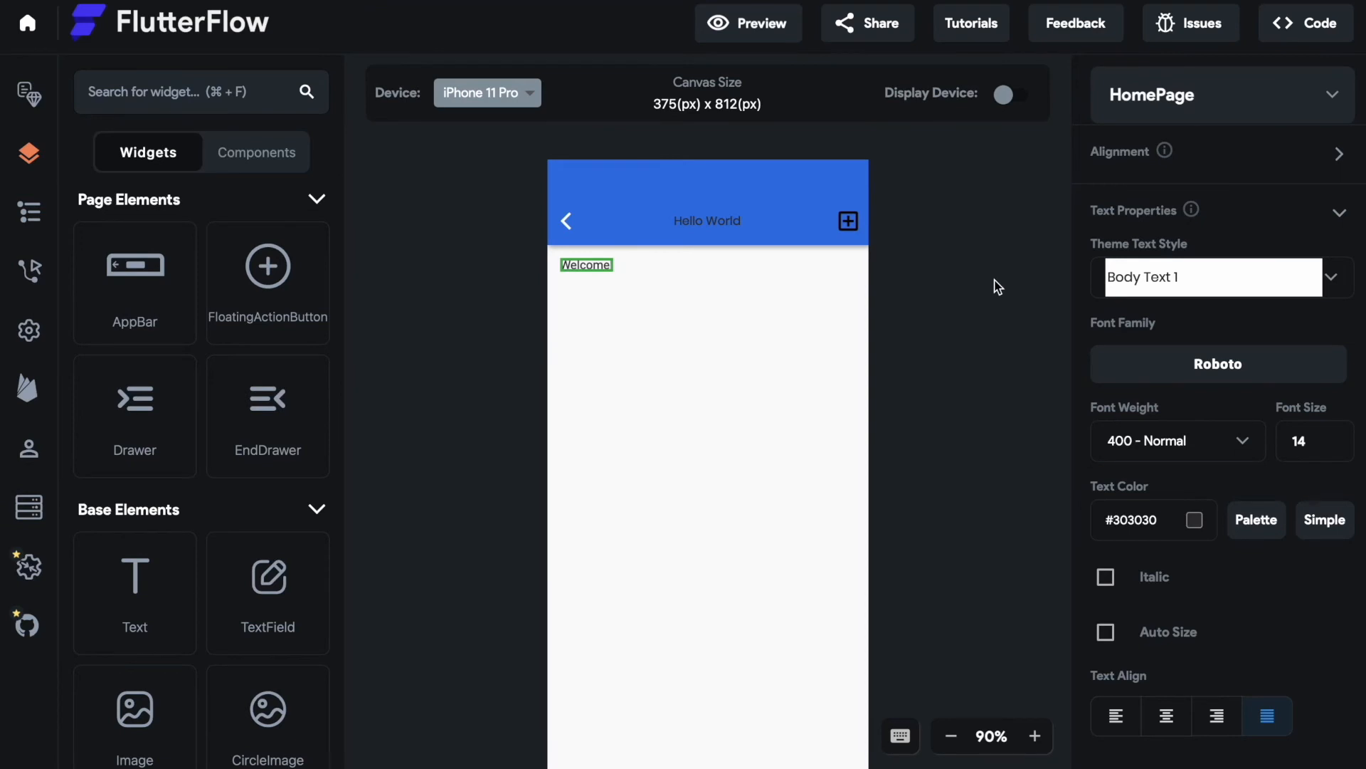
Step: In the App Settings typography, set the Title 2 text style to Bold, font size 21 and italic
left_click(30, 331)
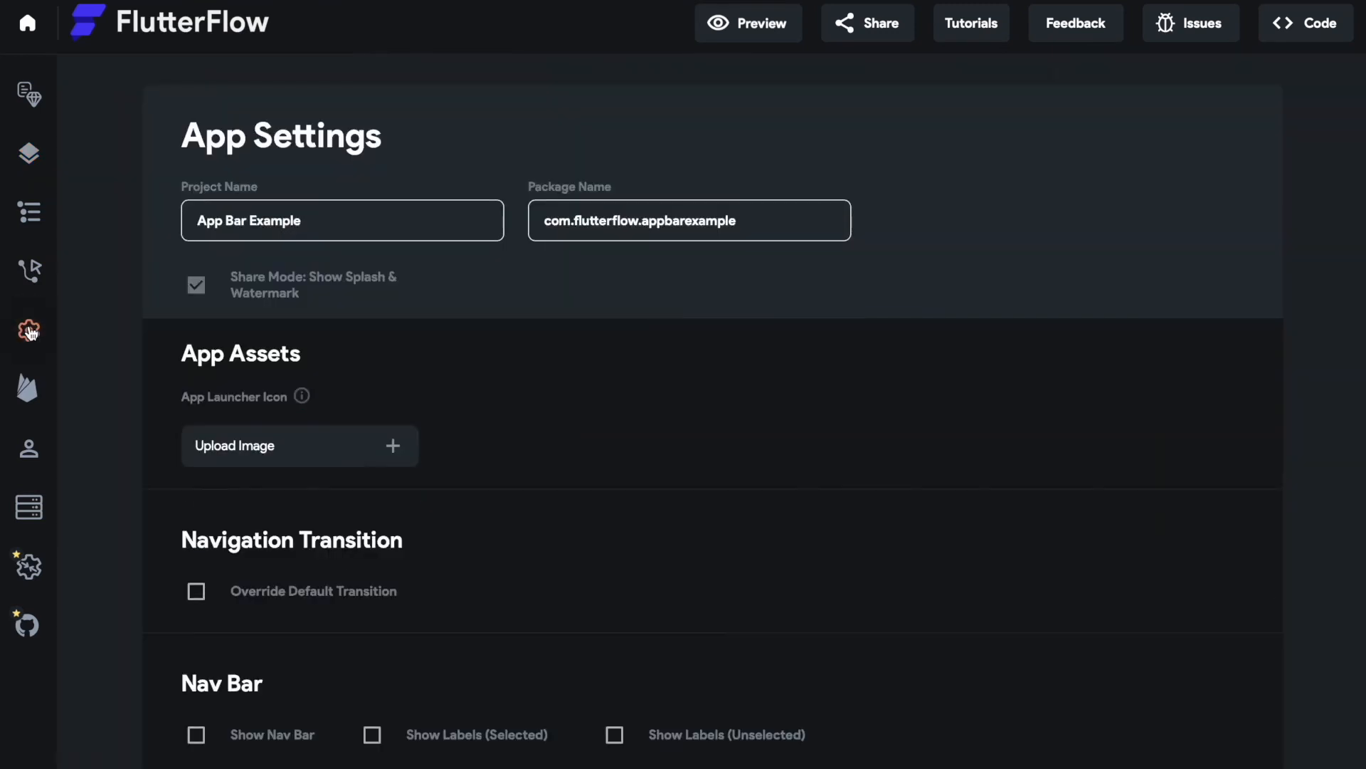
scroll(187, 411, "down", 10)
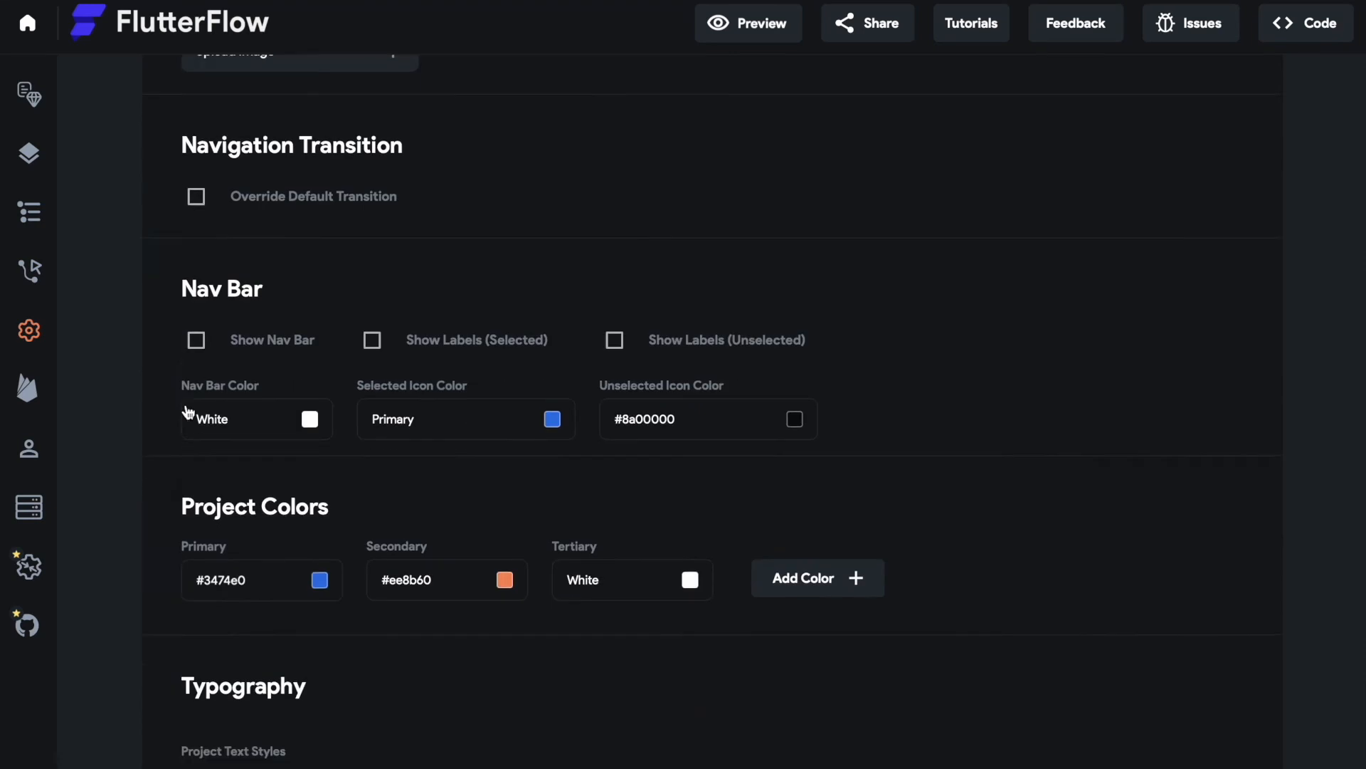
scroll(186, 411, "down", 1)
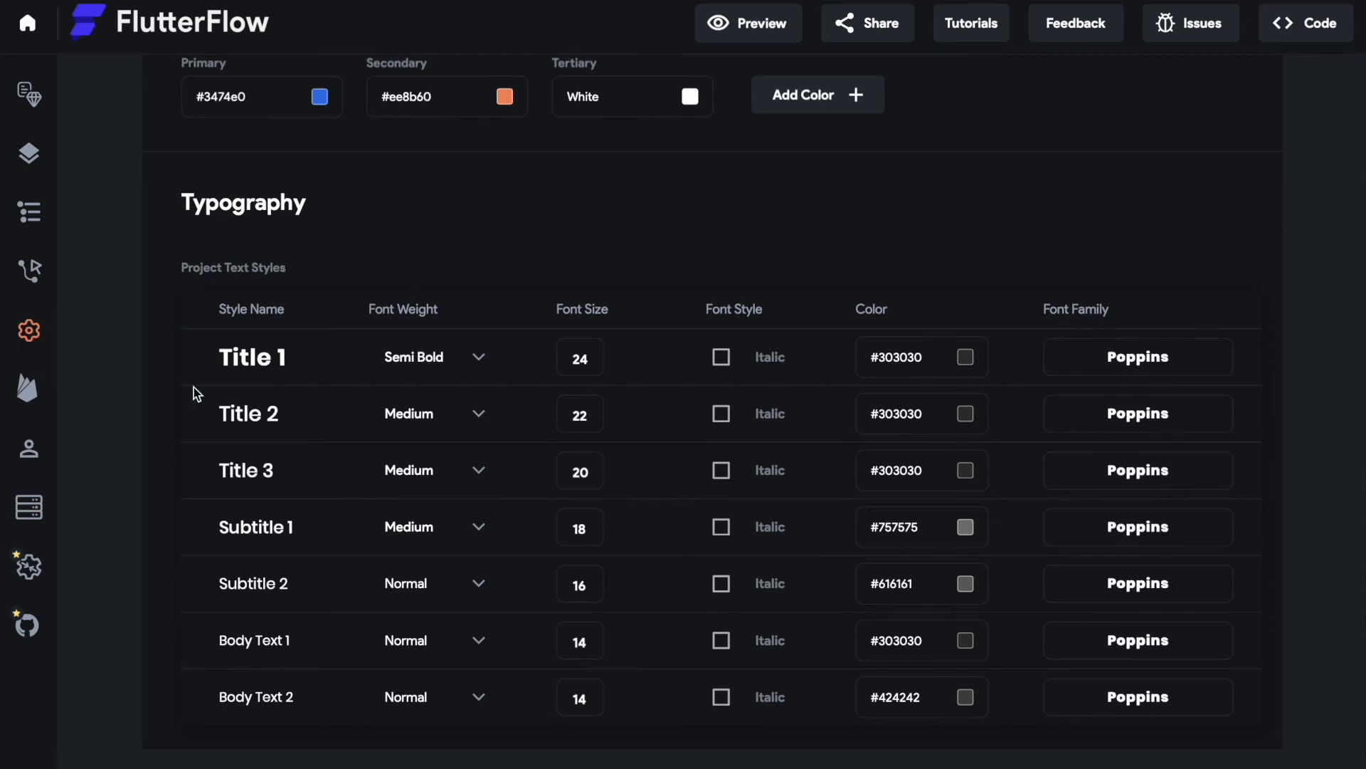
left_click(427, 414)
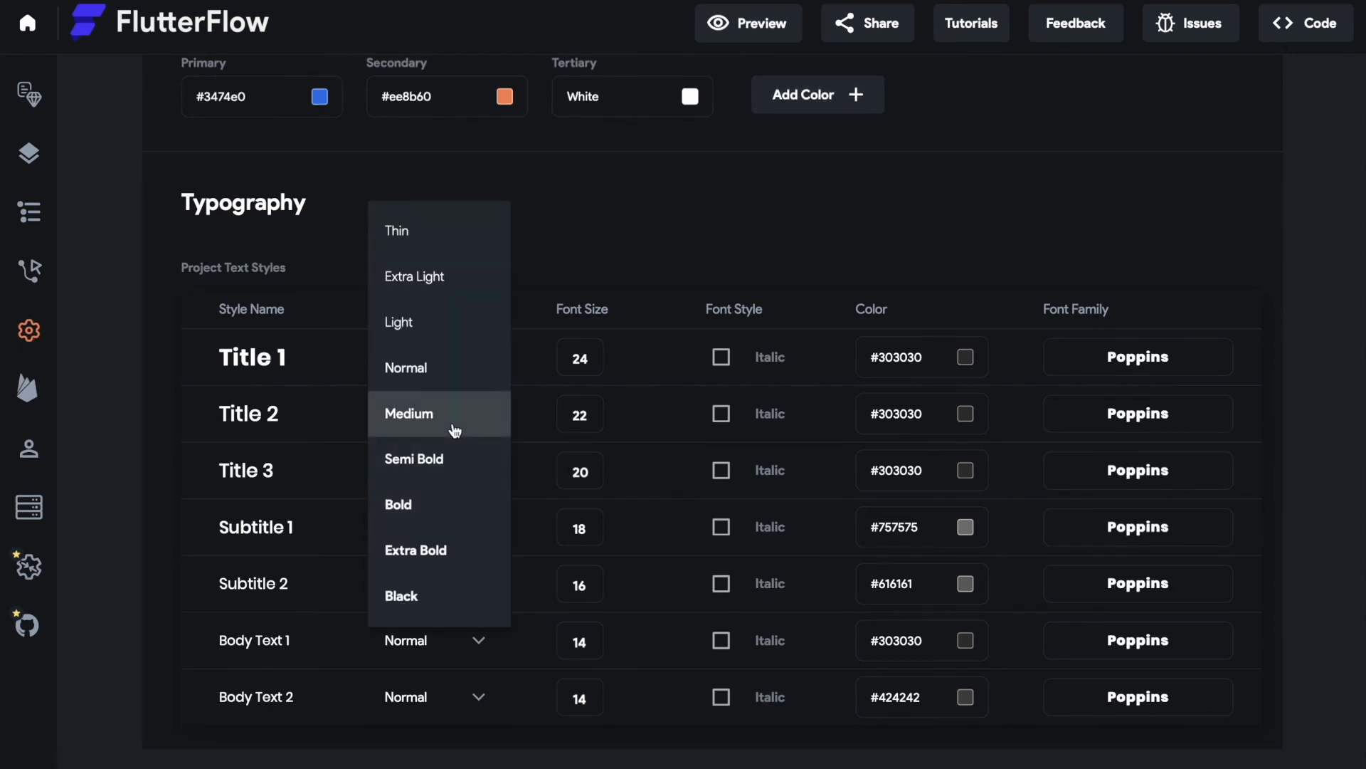
left_click(421, 506)
left_click(593, 407)
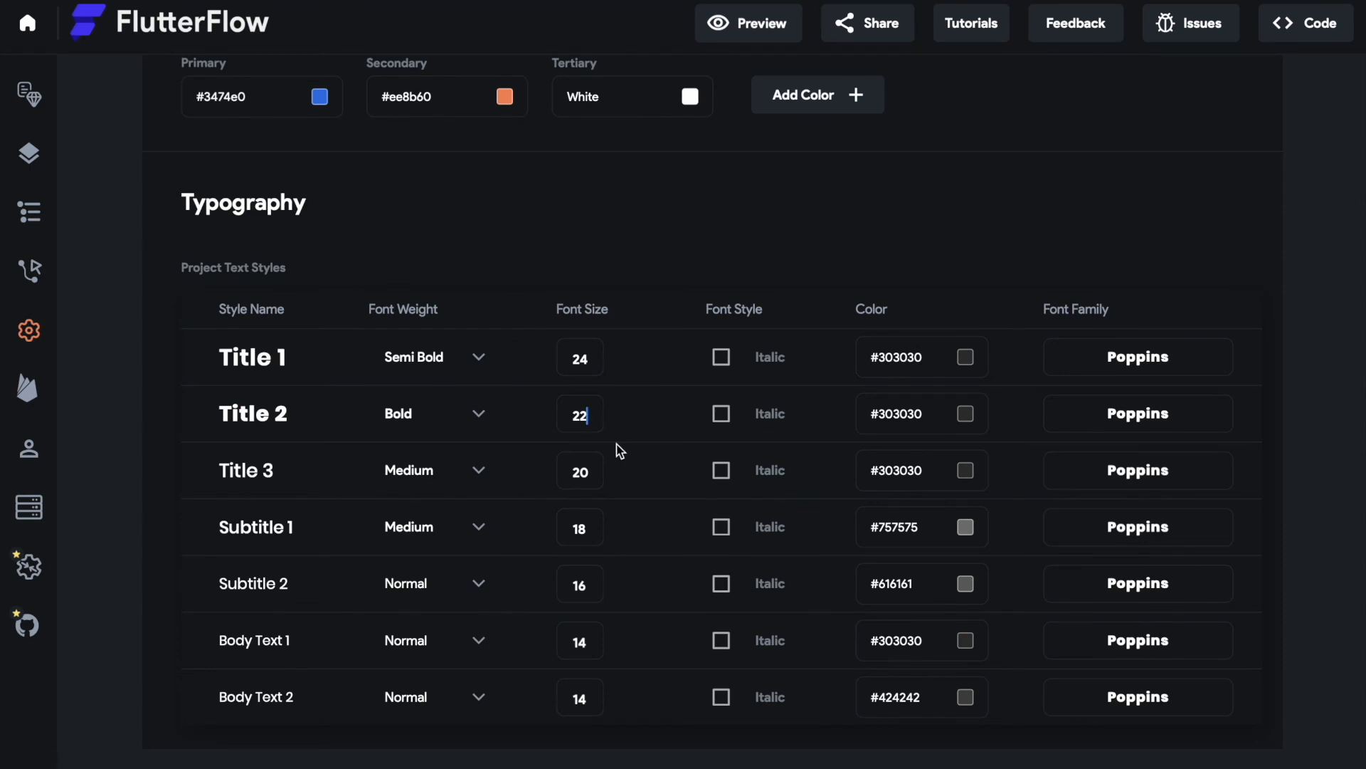
key("BackSpace")
type("1")
left_click(741, 425)
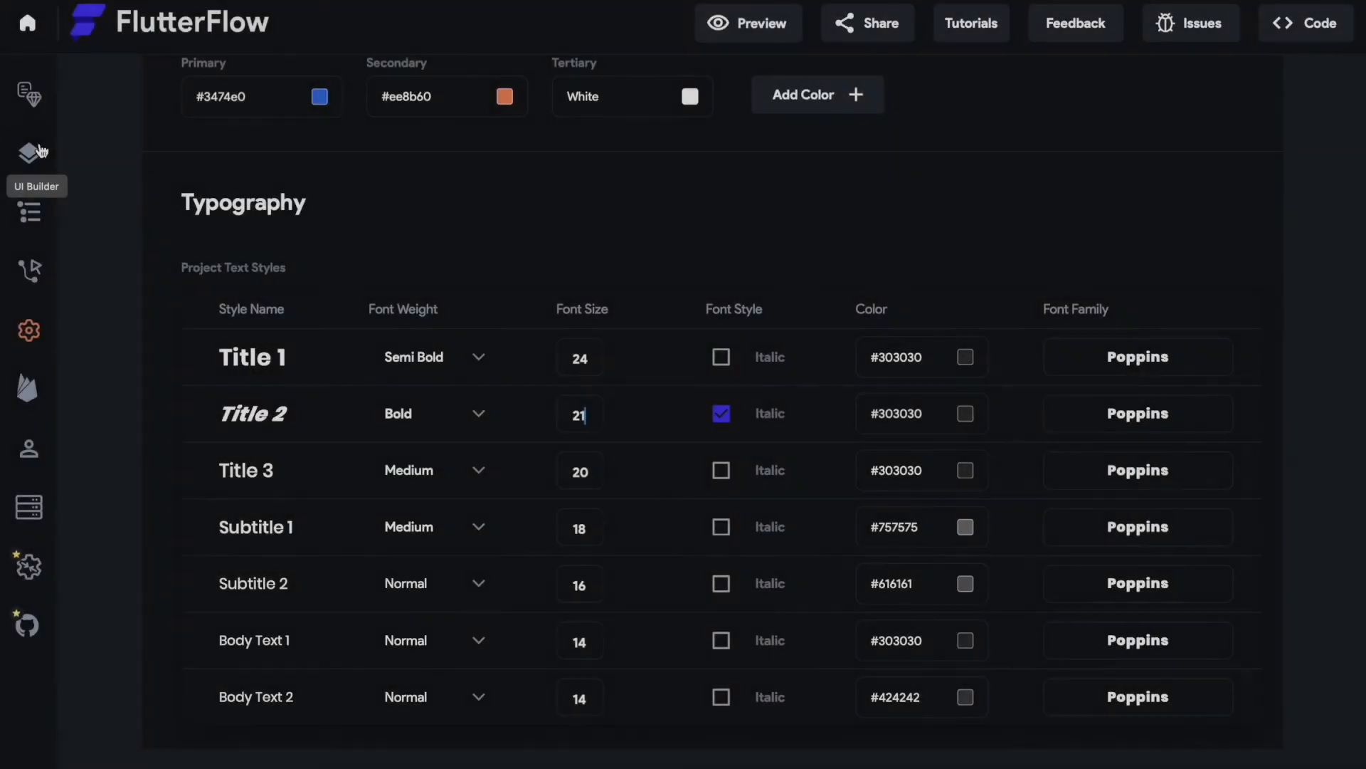
Step: Return to the UI Builder and check the edited Title 2 style among the Welcome! text's theme text styles
left_click(41, 150)
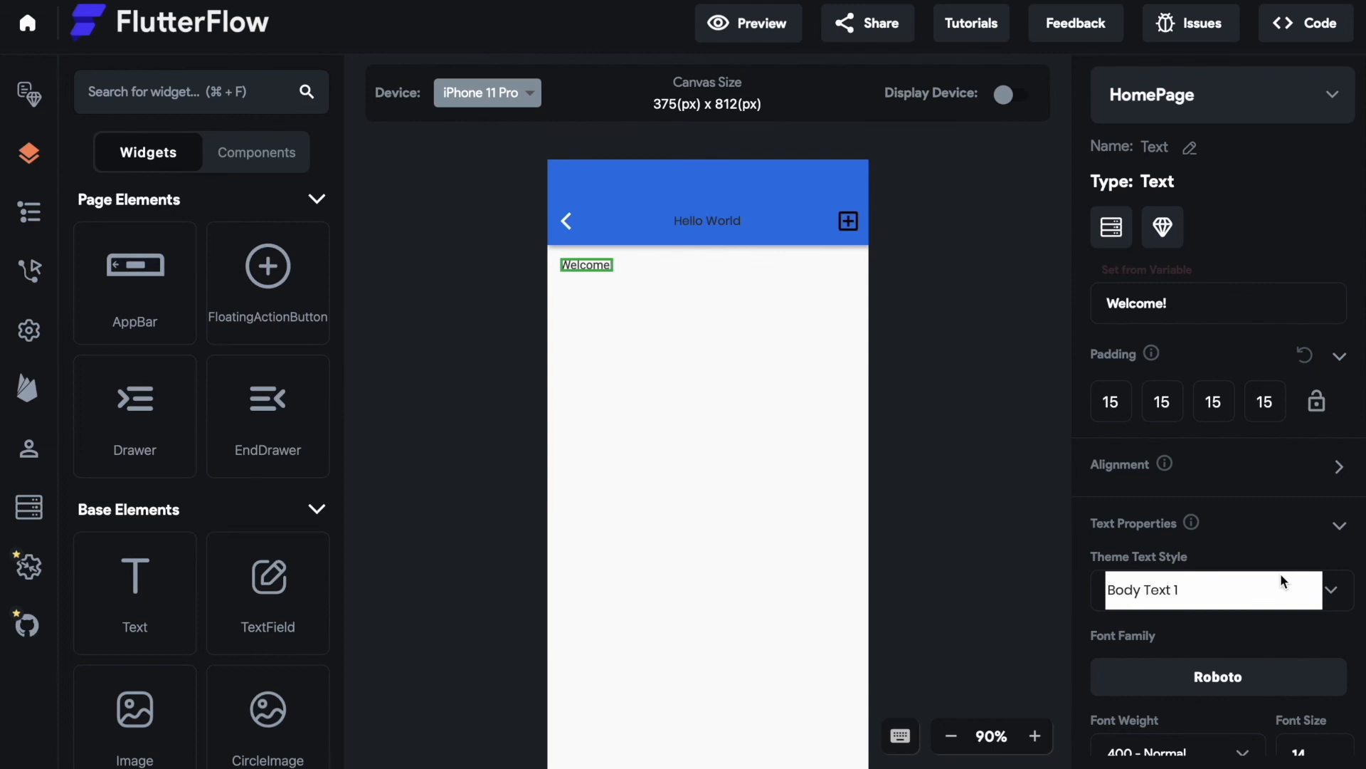
left_click(1336, 601)
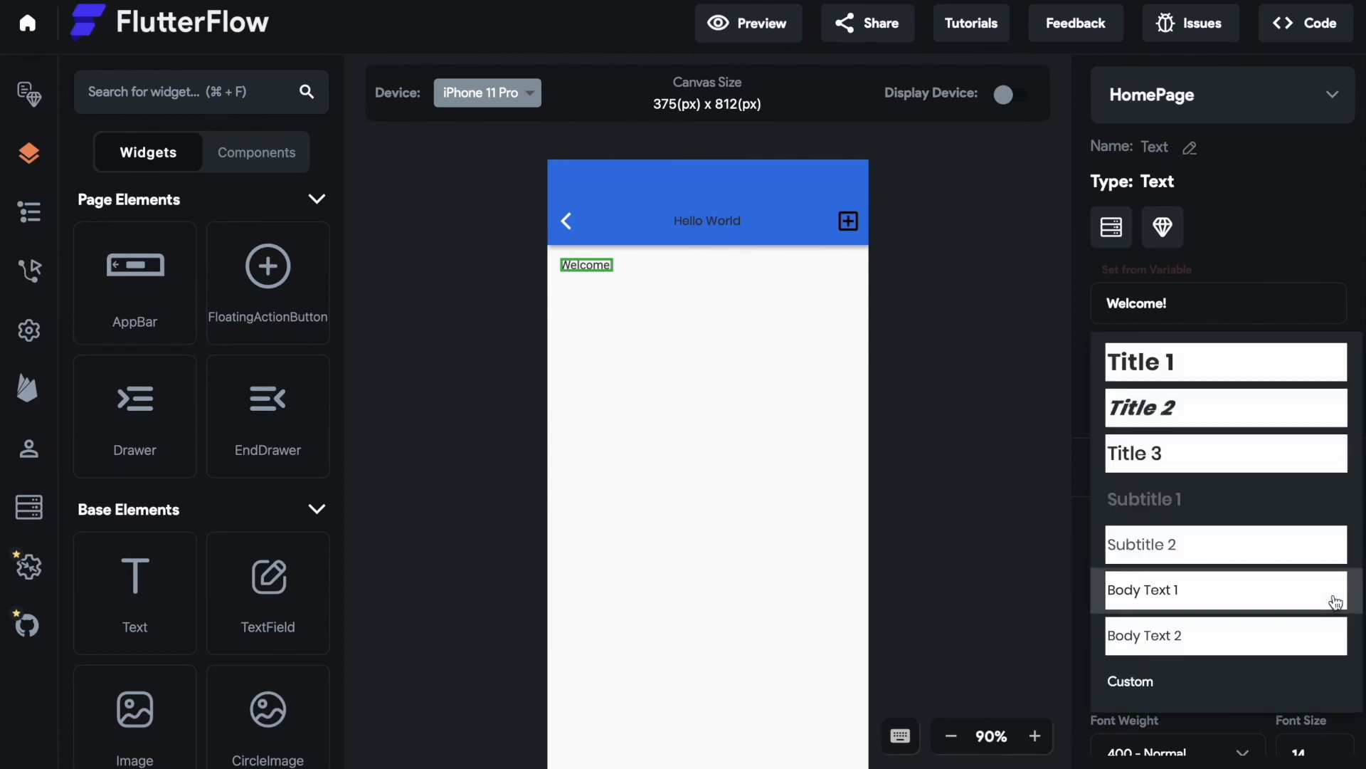
left_click(988, 582)
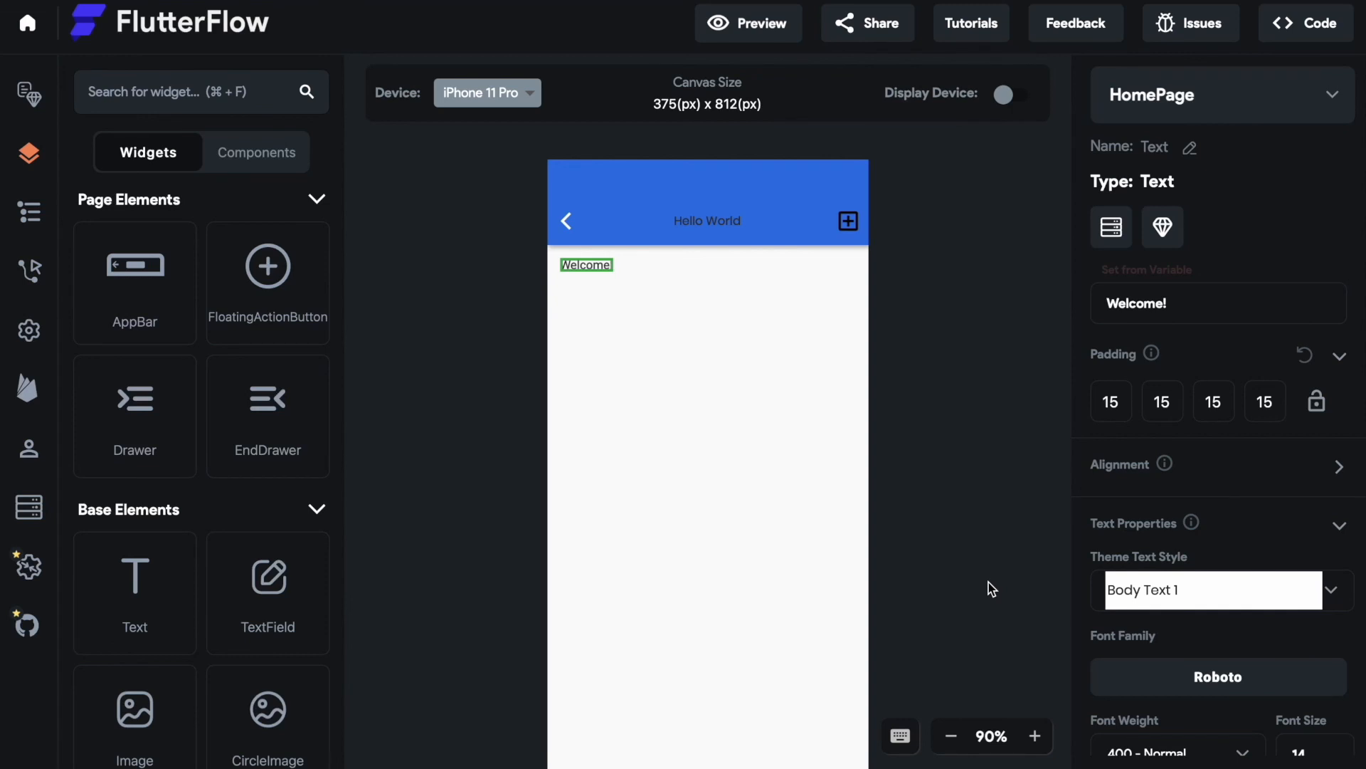
left_click(1336, 595)
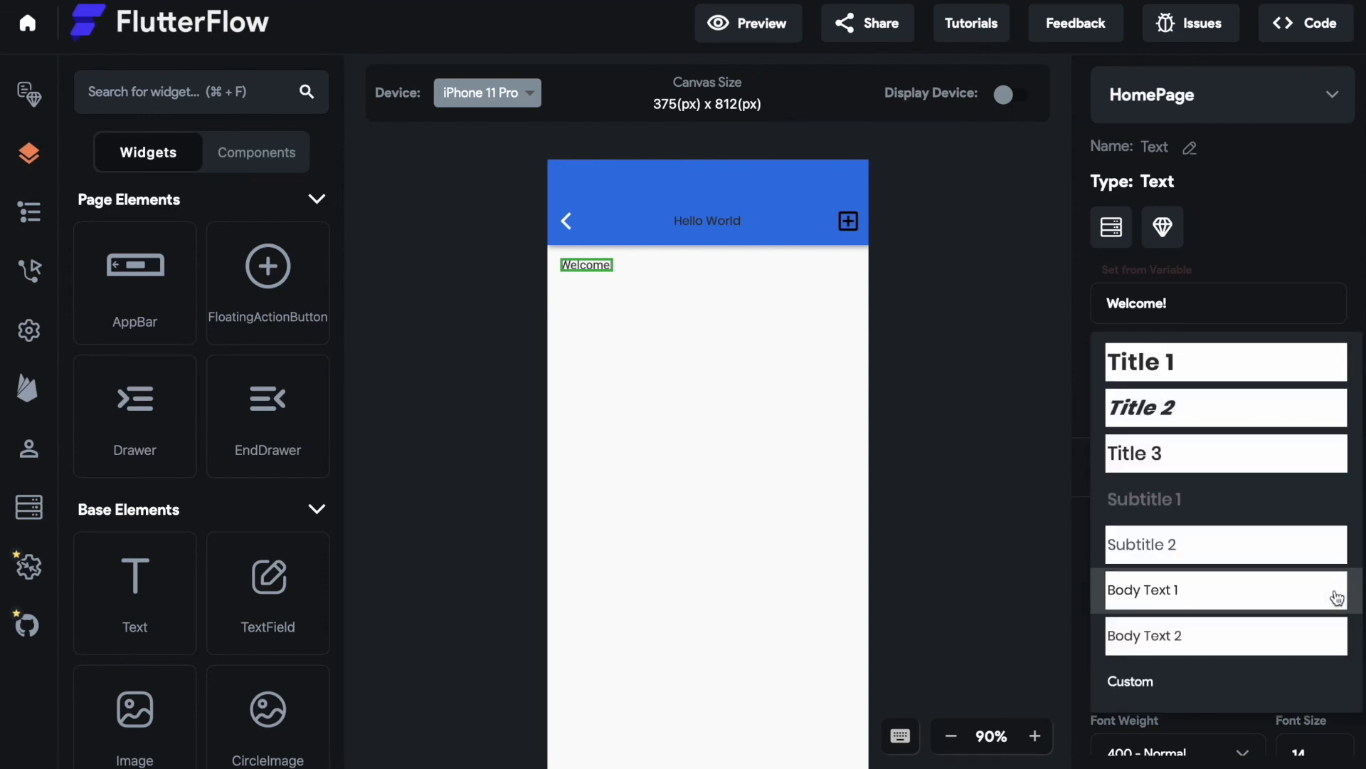